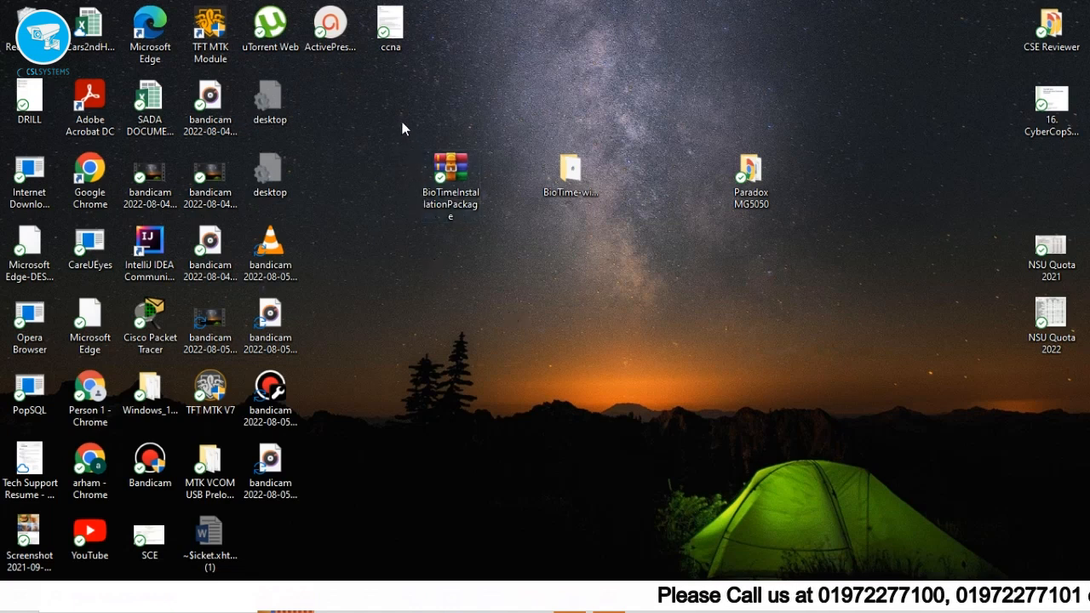
Select only the BioTimeInstallationPackage archive on the desktop and bring up its context menu.
left_click_drag(400, 182, 556, 274)
left_click_drag(383, 132, 496, 254)
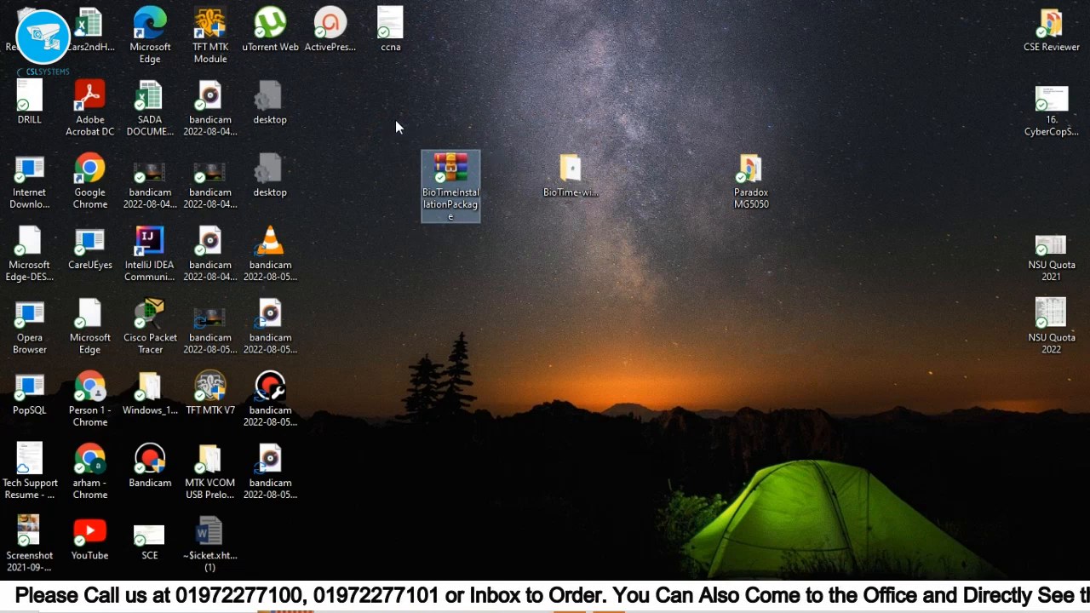
left_click_drag(396, 119, 606, 254)
left_click_drag(386, 120, 463, 195)
right_click(462, 198)
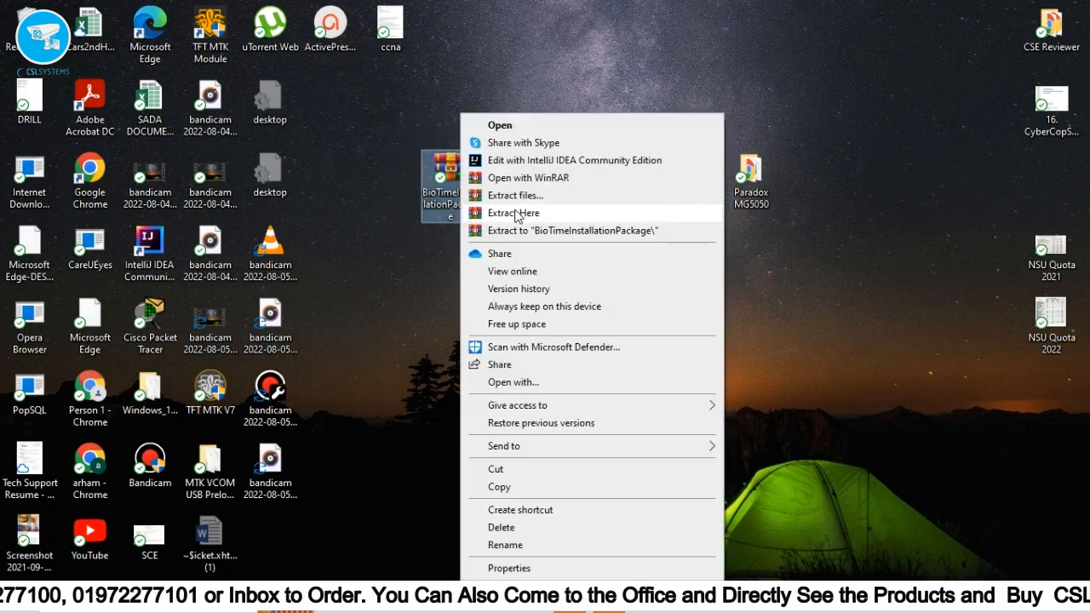
Extract the archive here and open the BioTime-win-x64-8.5.3-20201119.712 folder.
left_click(522, 214)
left_click_drag(511, 137, 635, 255)
double_click(567, 176)
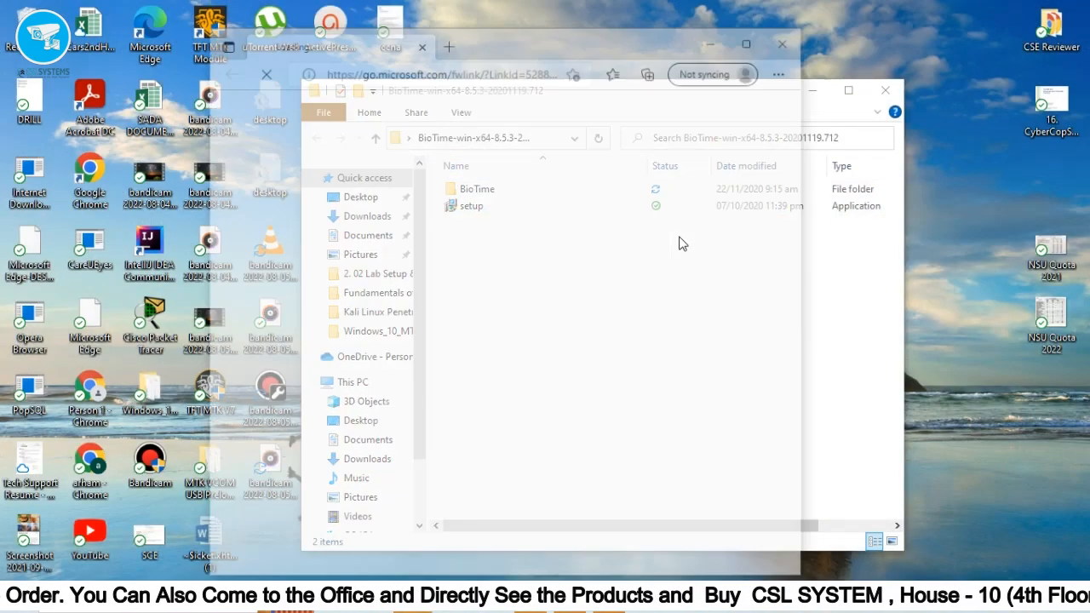
Run the BioTime setup, keep English as the setup language, and start the wizard.
key("F1")
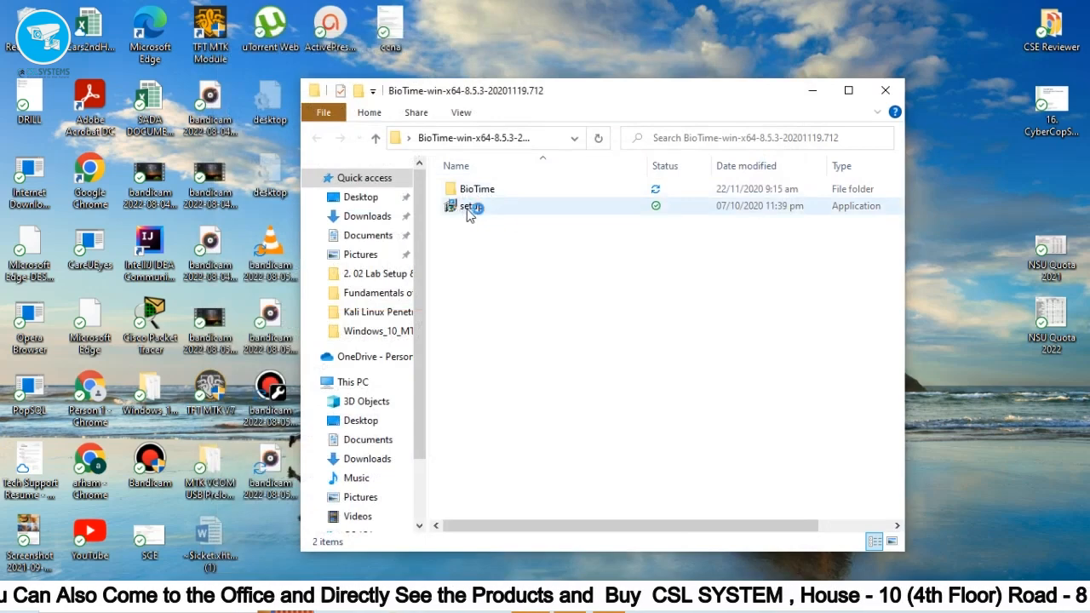
left_click(469, 209)
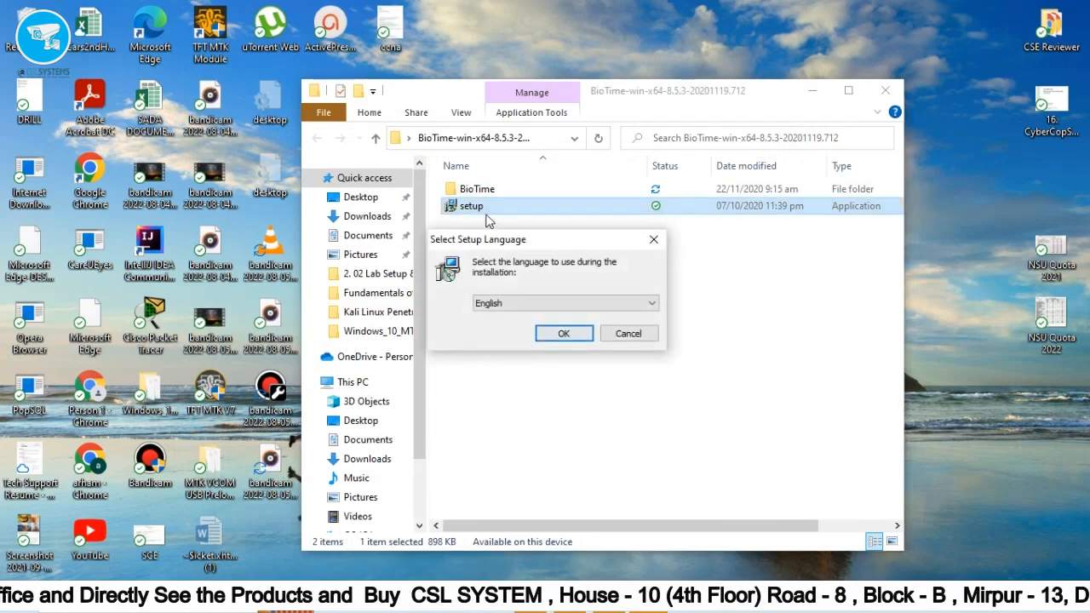
left_click(563, 337)
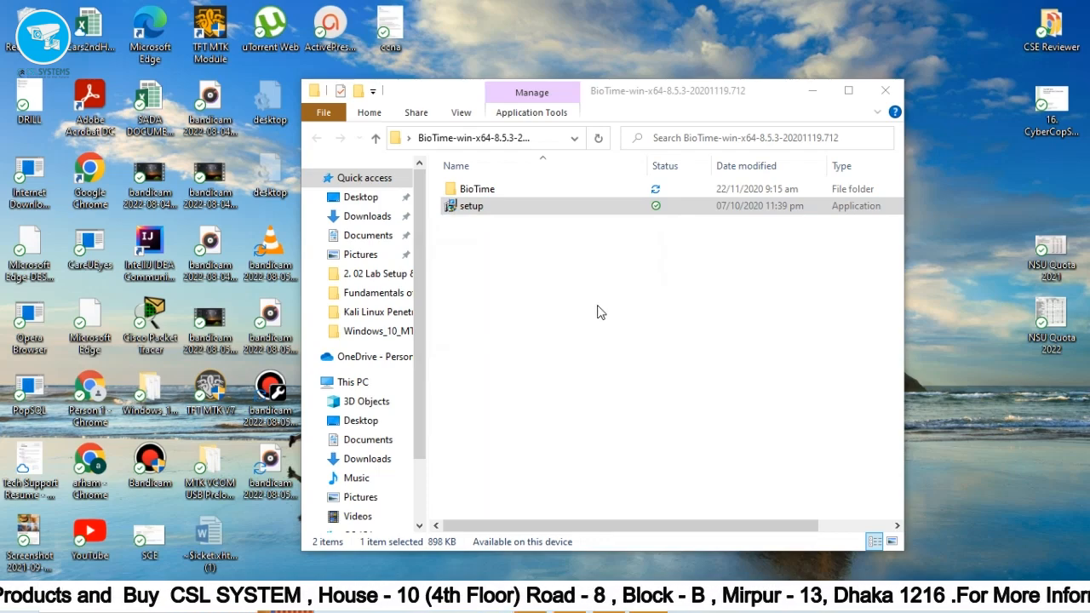
left_click(511, 521)
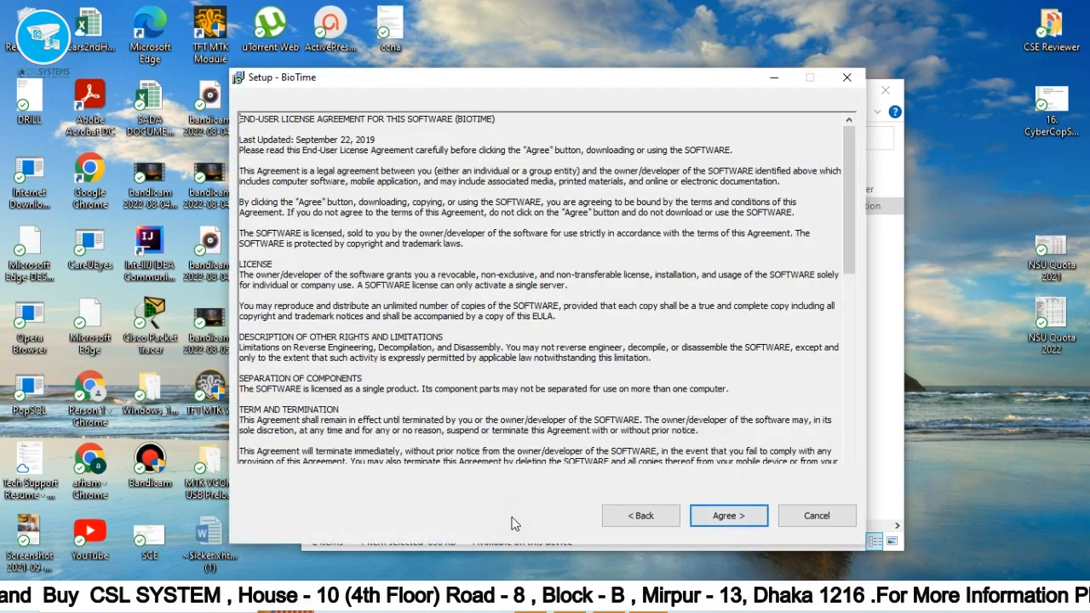
Accept the license agreement and keep C:\BioTime as the installation folder.
left_click(728, 518)
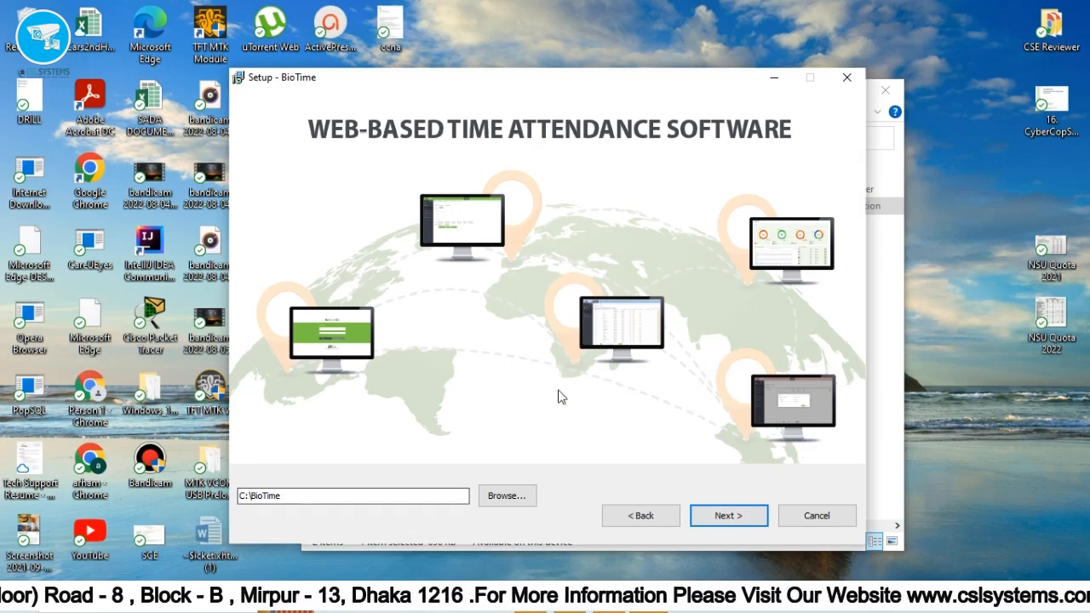
left_click(513, 500)
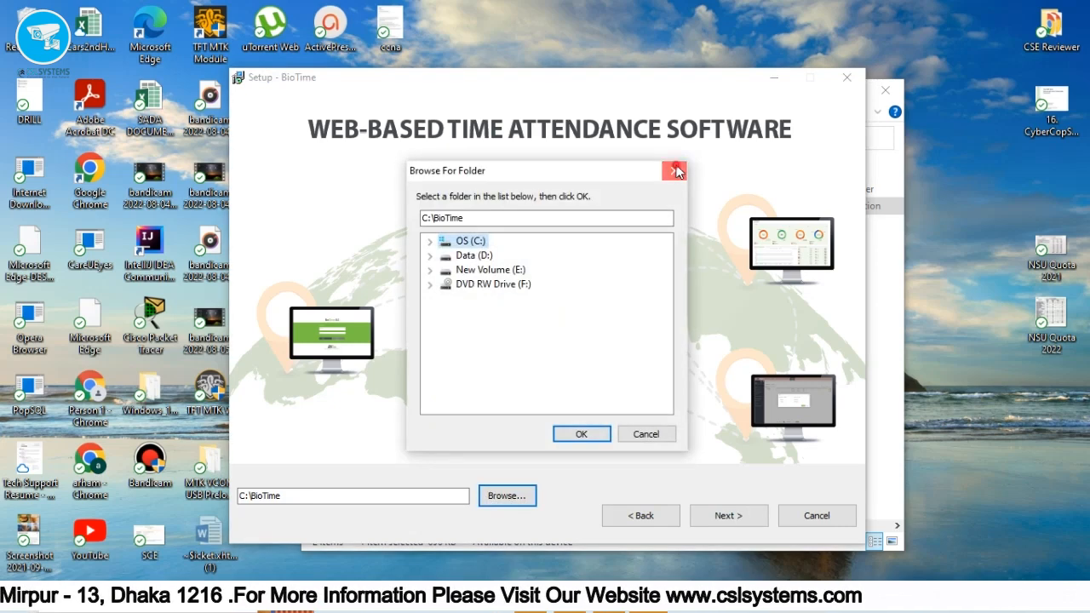
left_click(675, 172)
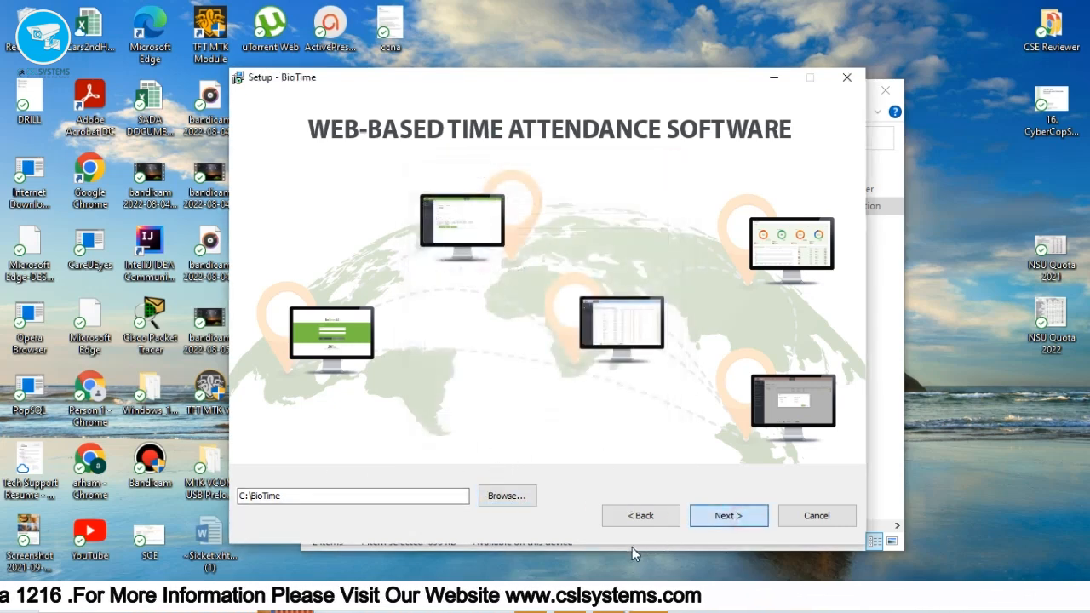
left_click(729, 516)
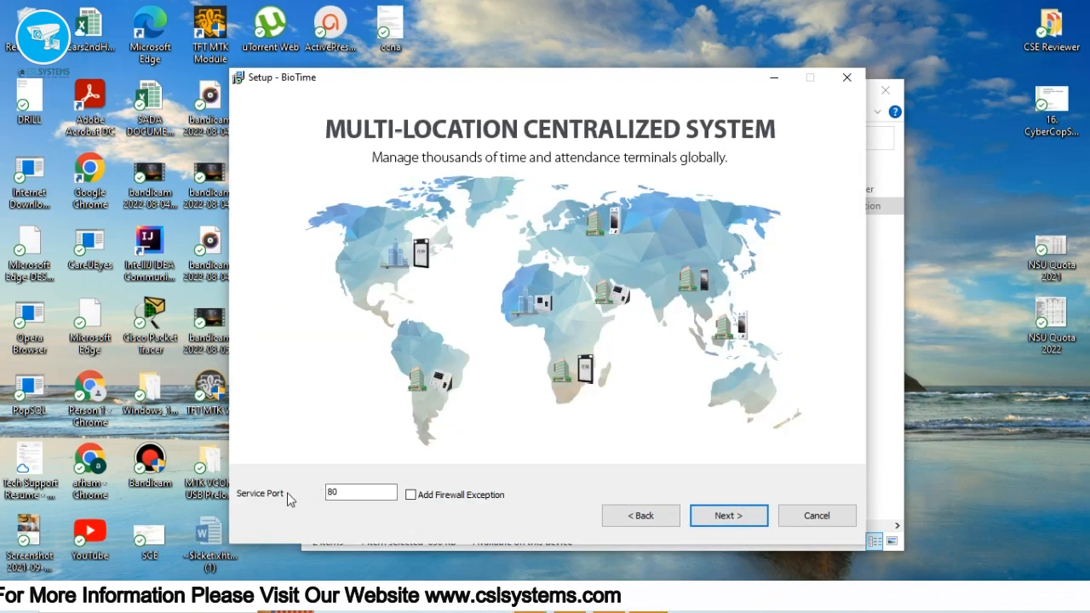
Keep service port 80 and enable its firewall exception.
left_click_drag(328, 492, 400, 507)
left_click(411, 495)
left_click(347, 493)
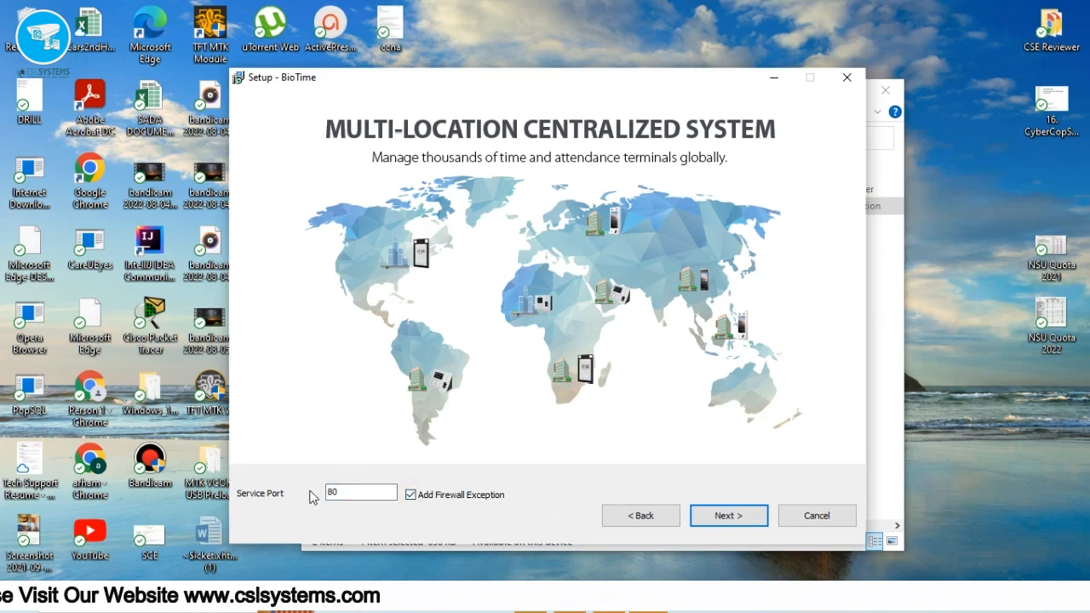
Keep the default PostgreSQL database with user postgres and launch the installation.
left_click(729, 525)
left_click(552, 375)
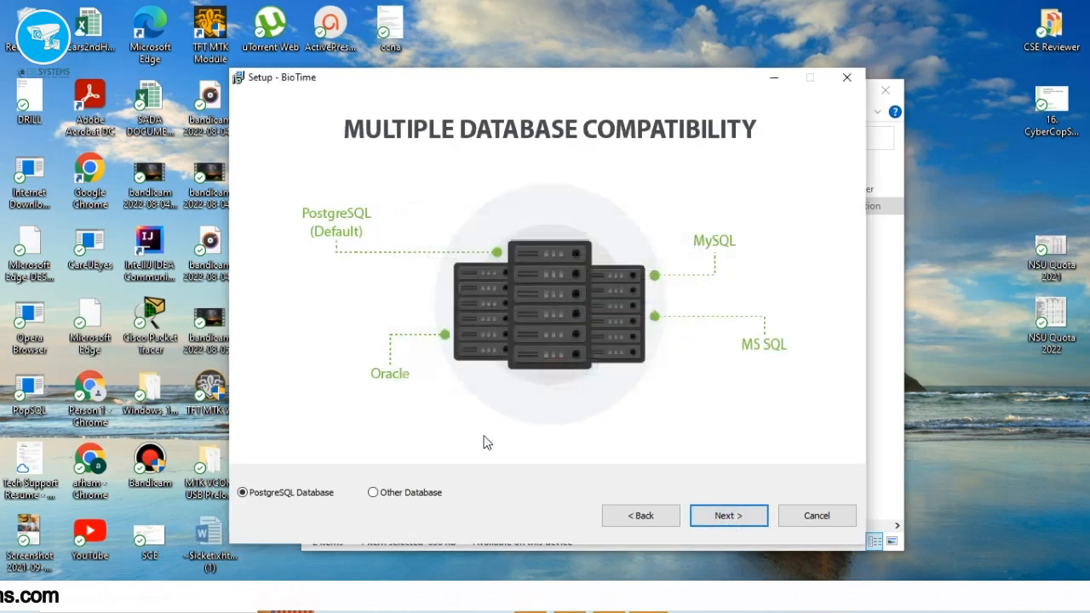
left_click(375, 493)
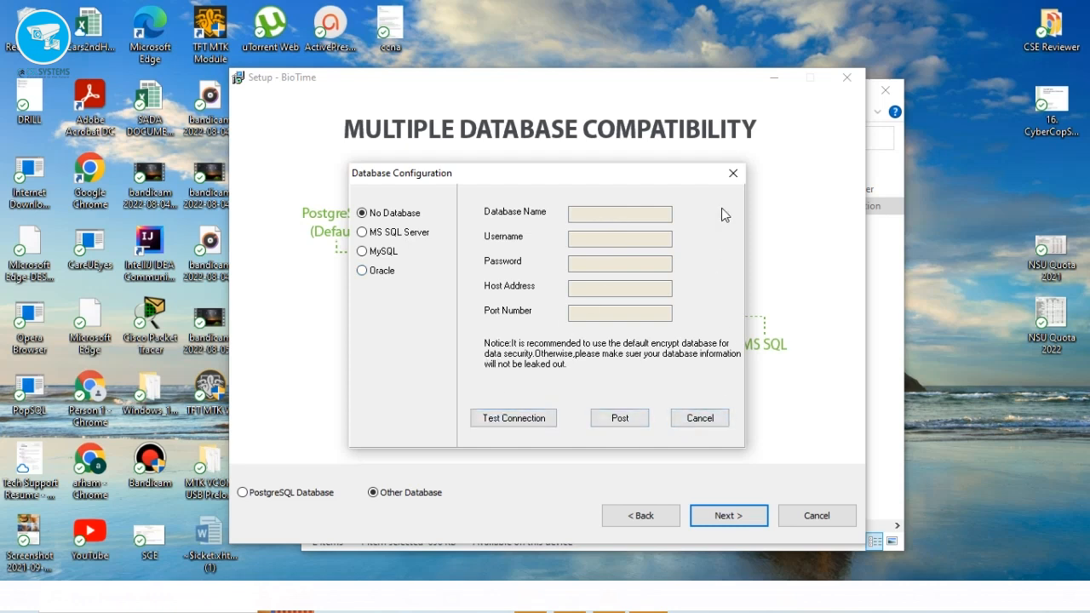
left_click(731, 175)
left_click(266, 494)
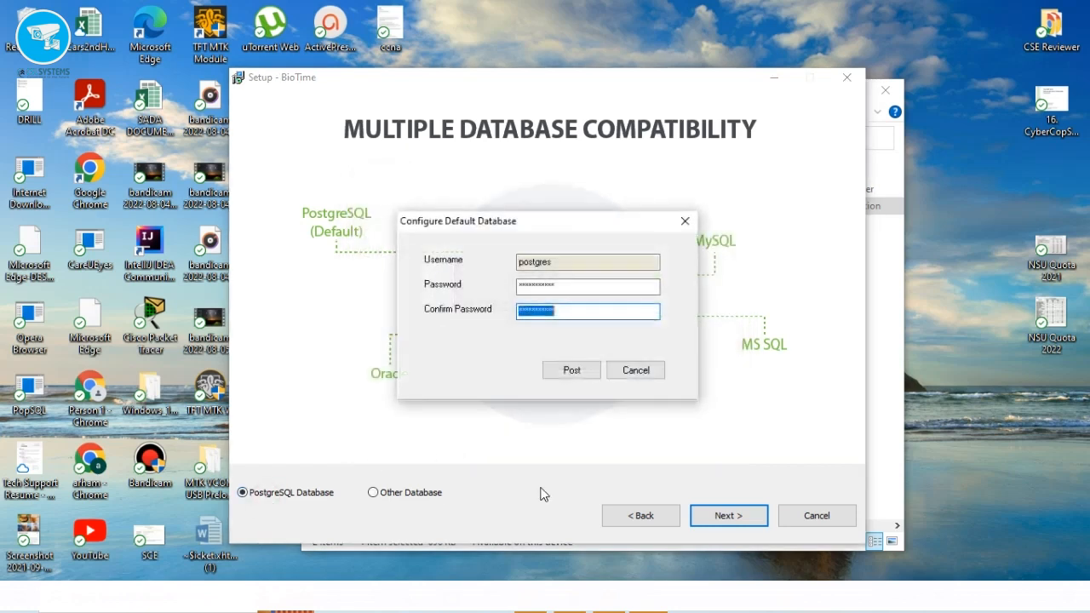
left_click(572, 370)
left_click(735, 521)
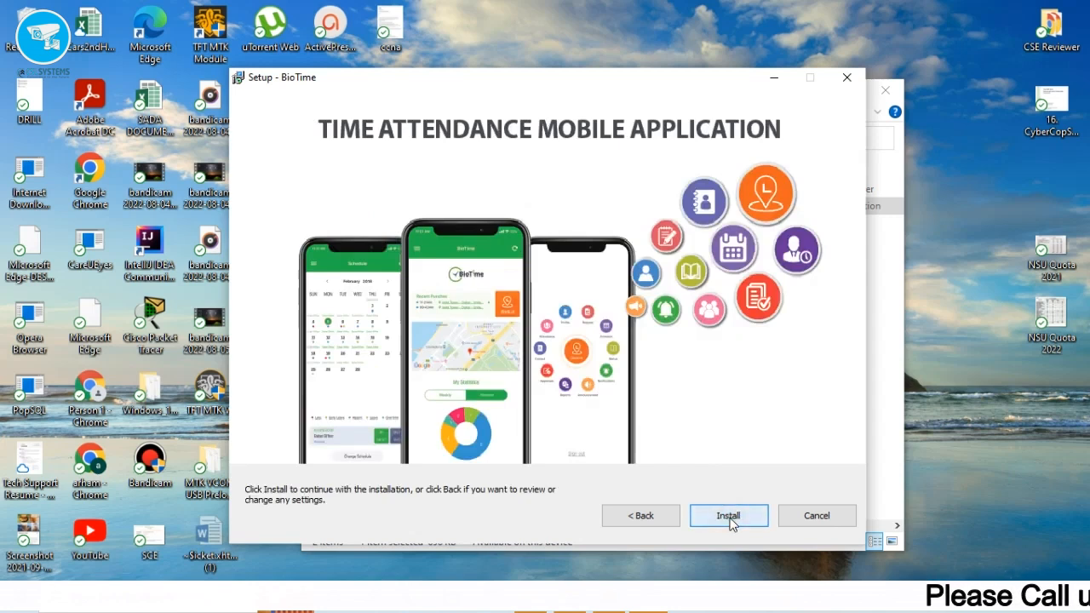
left_click(730, 522)
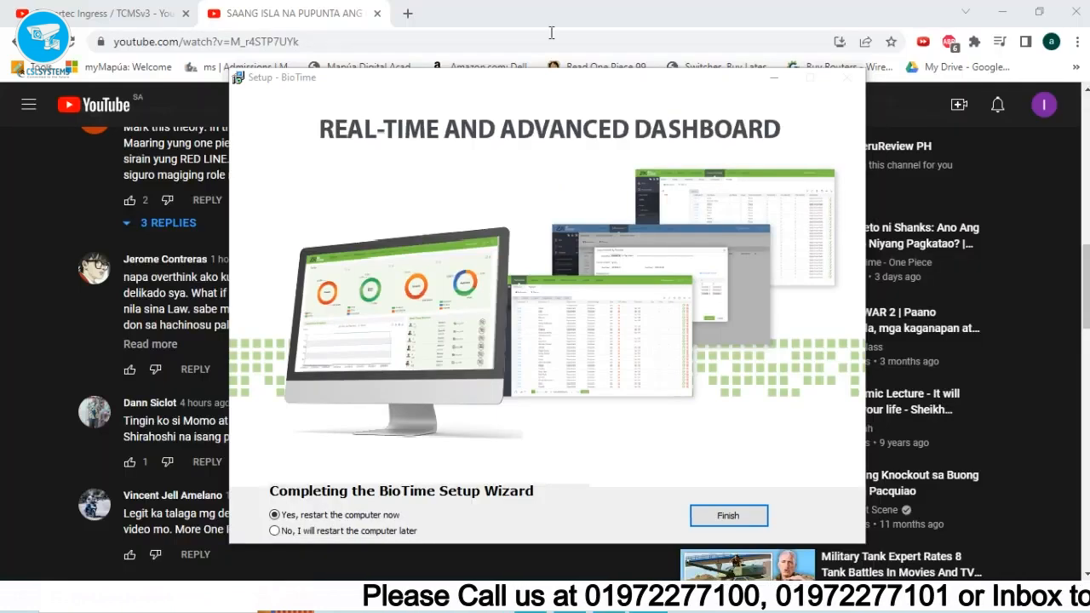
Let the installation finish, choose to restart the computer later, and close the wizard.
left_click(1002, 12)
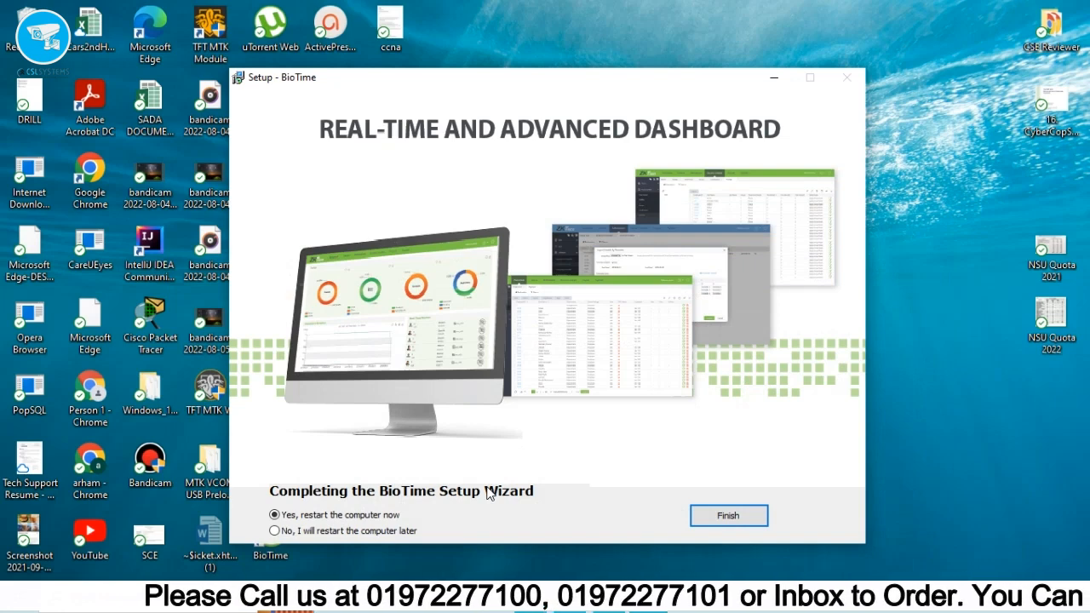
left_click(609, 599)
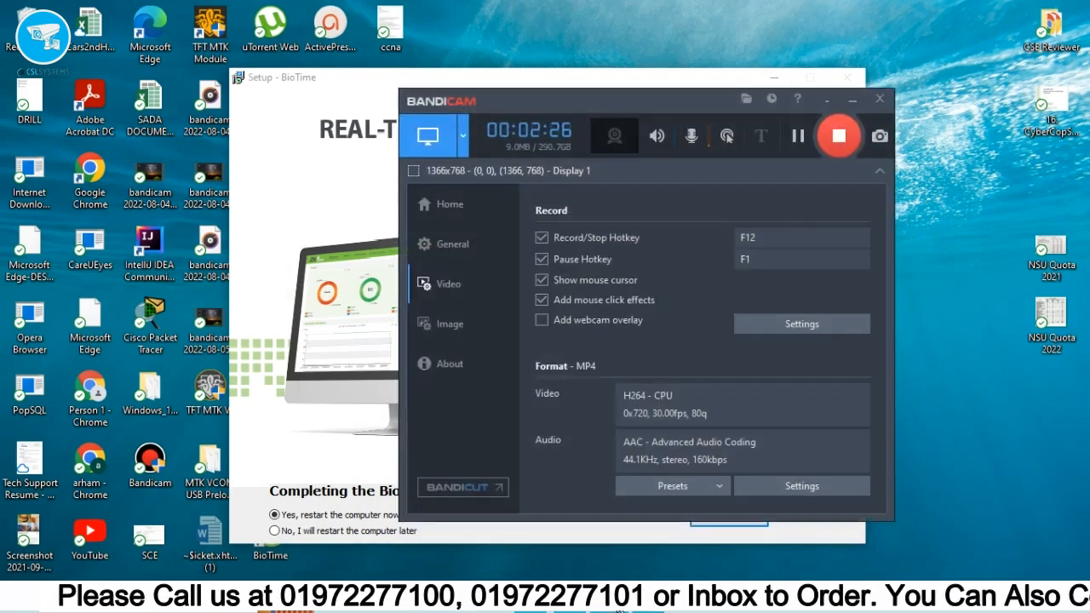
left_click(609, 599)
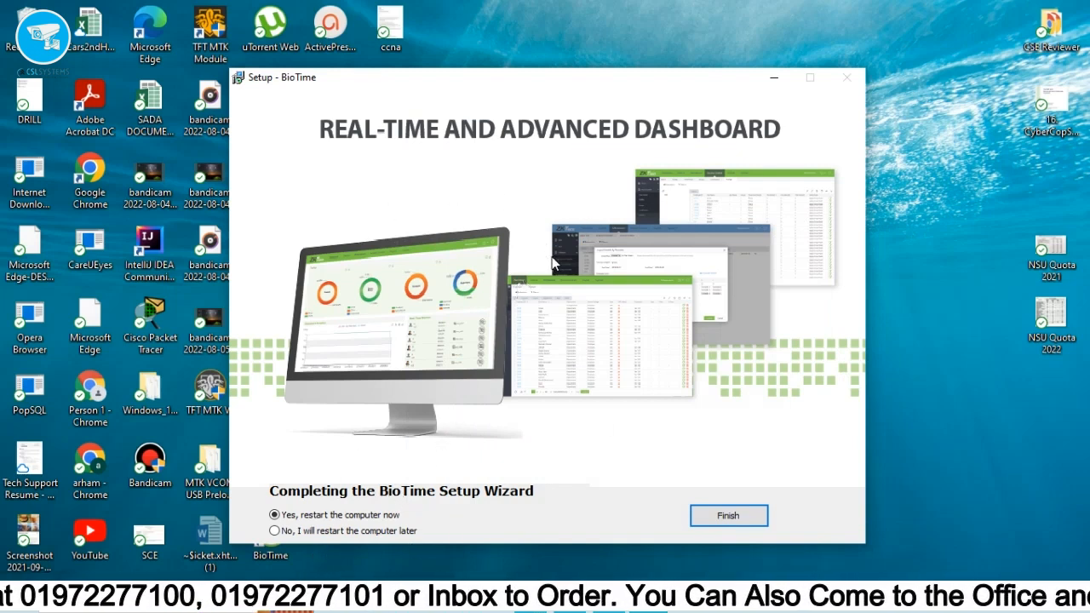
left_click(360, 531)
left_click(728, 513)
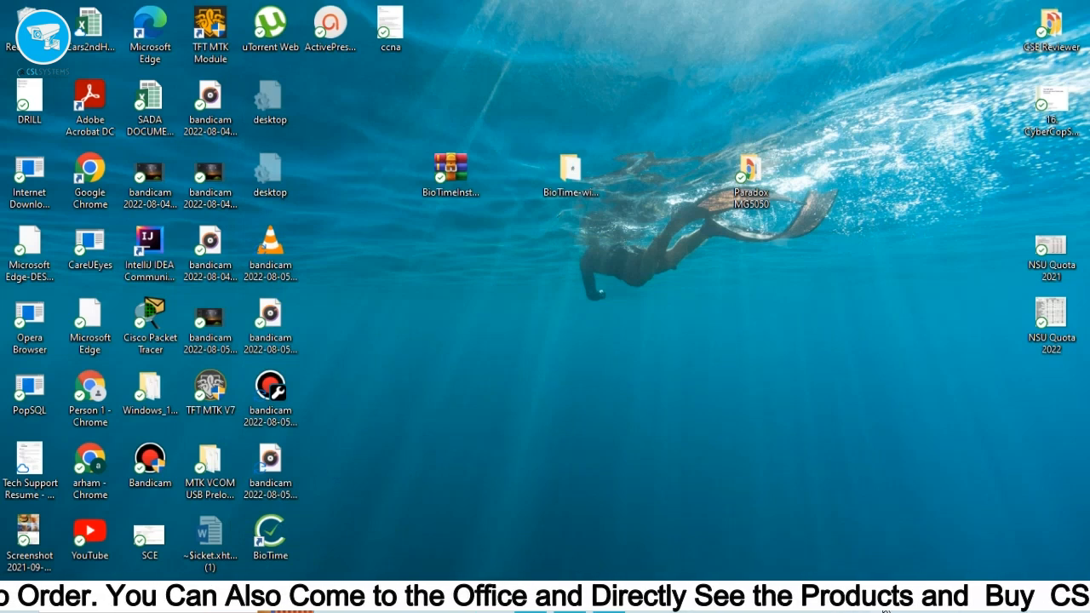
right_click(884, 608)
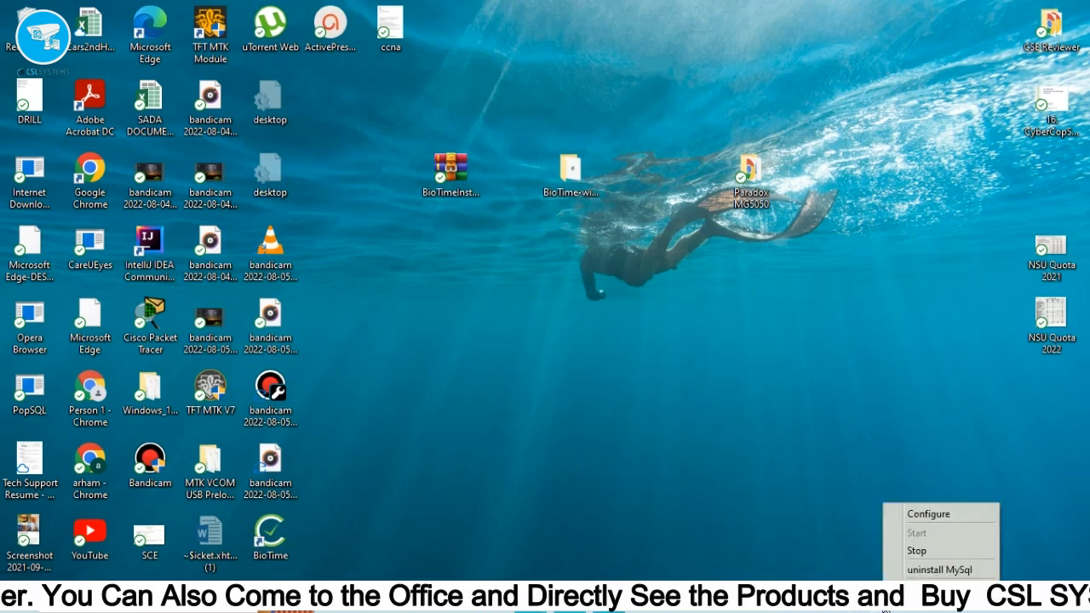
left_click(910, 516)
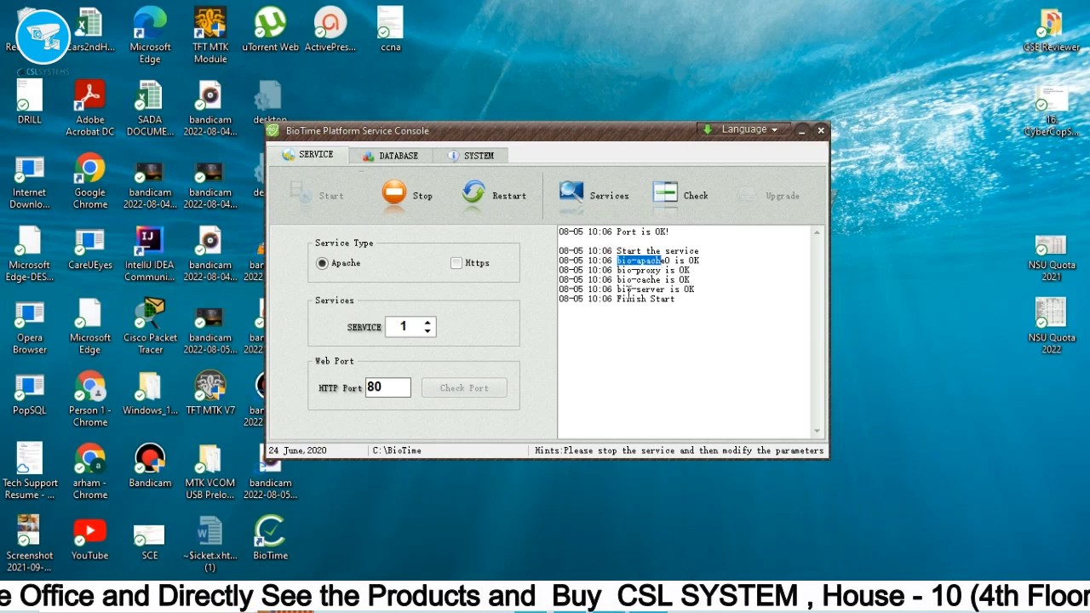
double_click(689, 288)
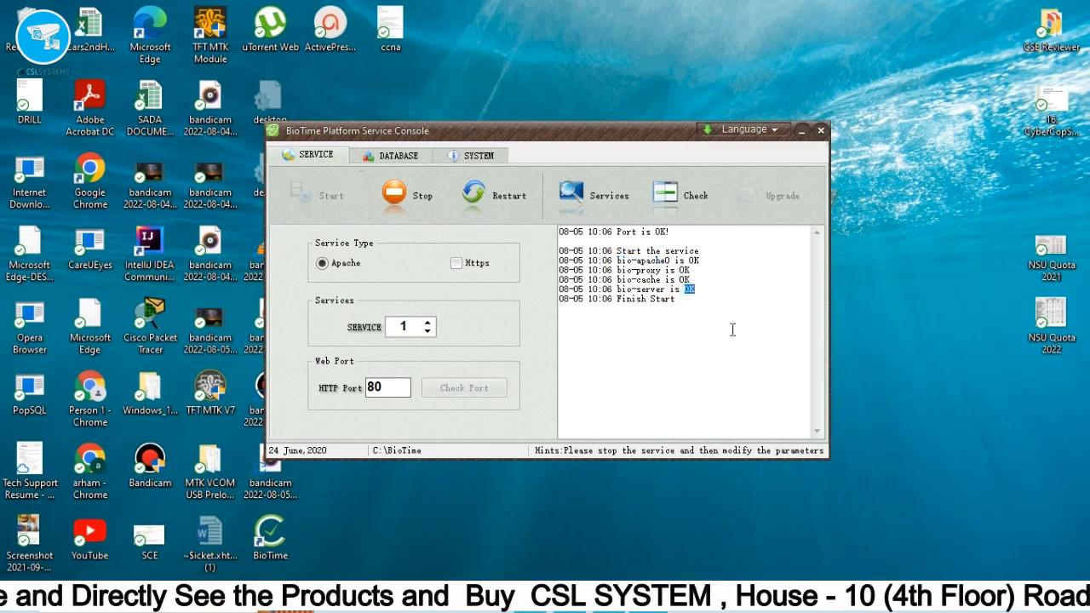
mouse_move(684, 299)
left_mouse_down()
mouse_move(656, 302)
mouse_move(596, 255)
mouse_move(560, 250)
left_mouse_up()
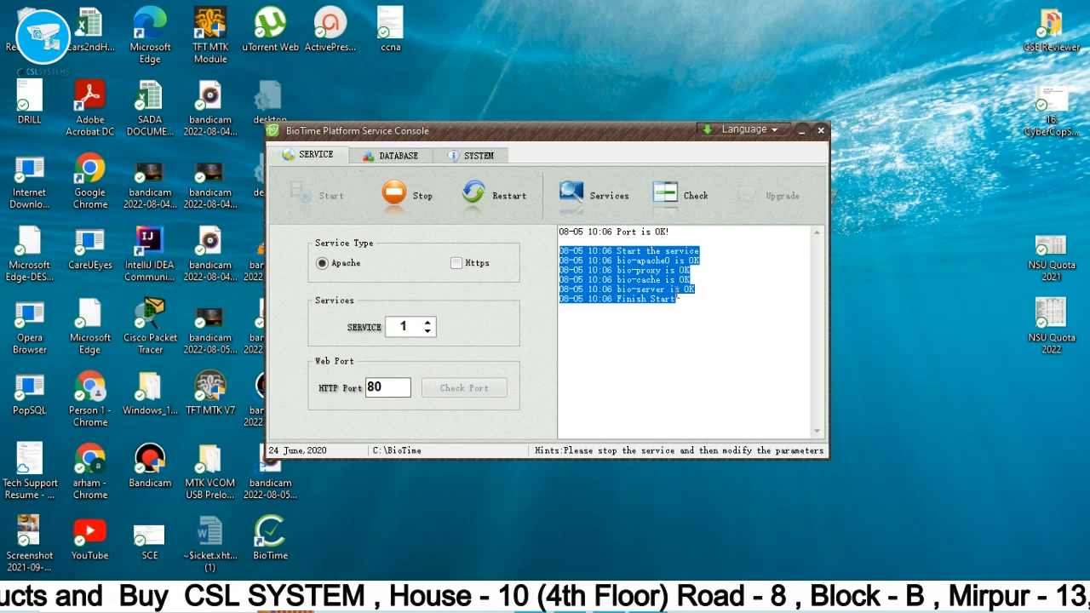
left_click(801, 129)
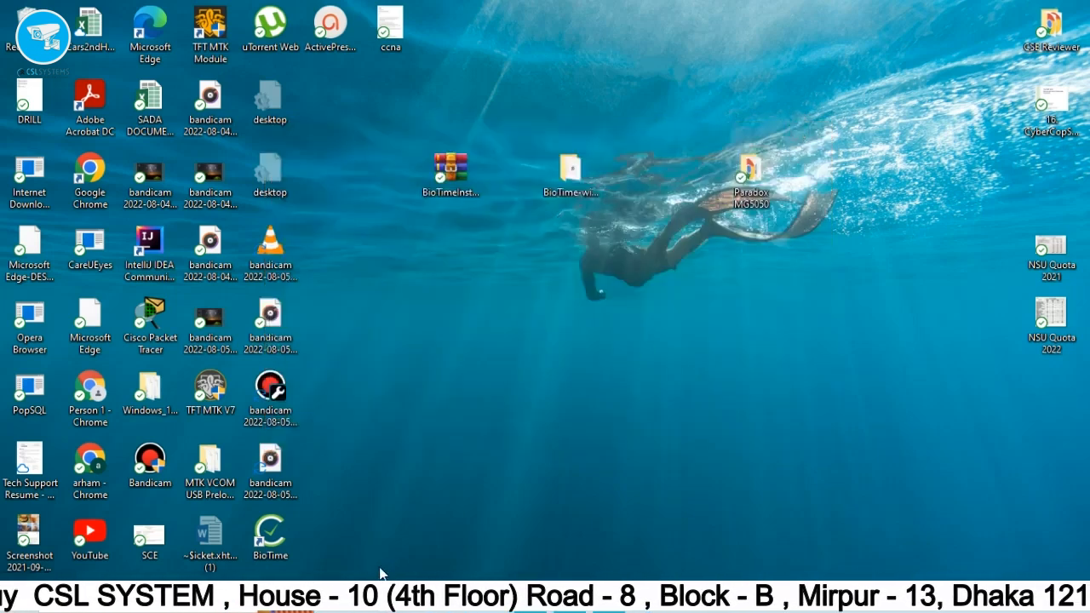
Launch BioTime from its desktop shortcut and close the other Chrome tabs, leaving the 127.0.0.1 login page.
double_click(283, 541)
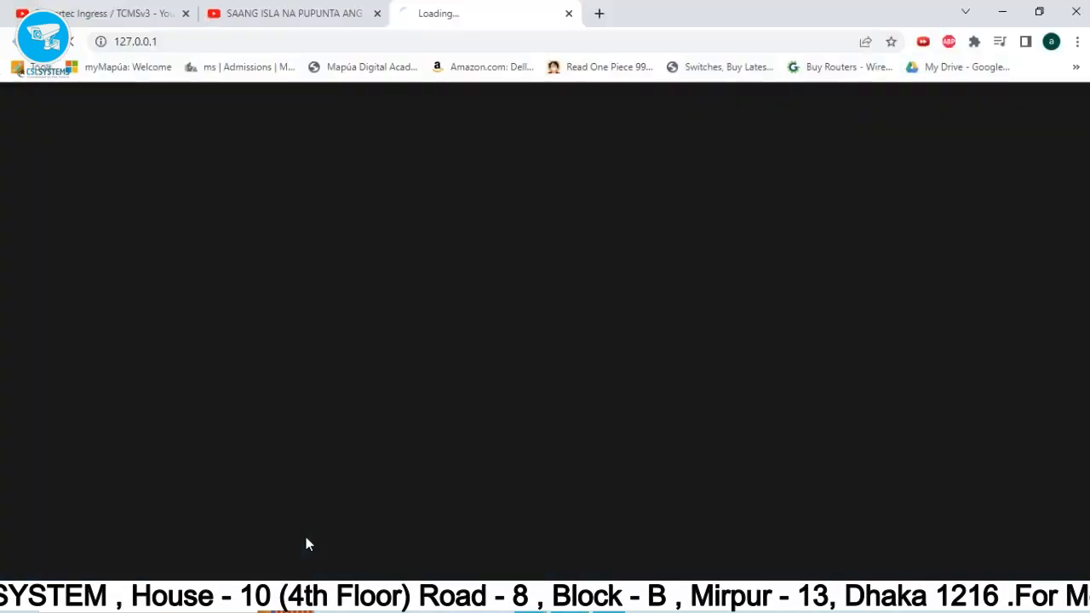
middle_click(201, 23)
left_click(186, 16)
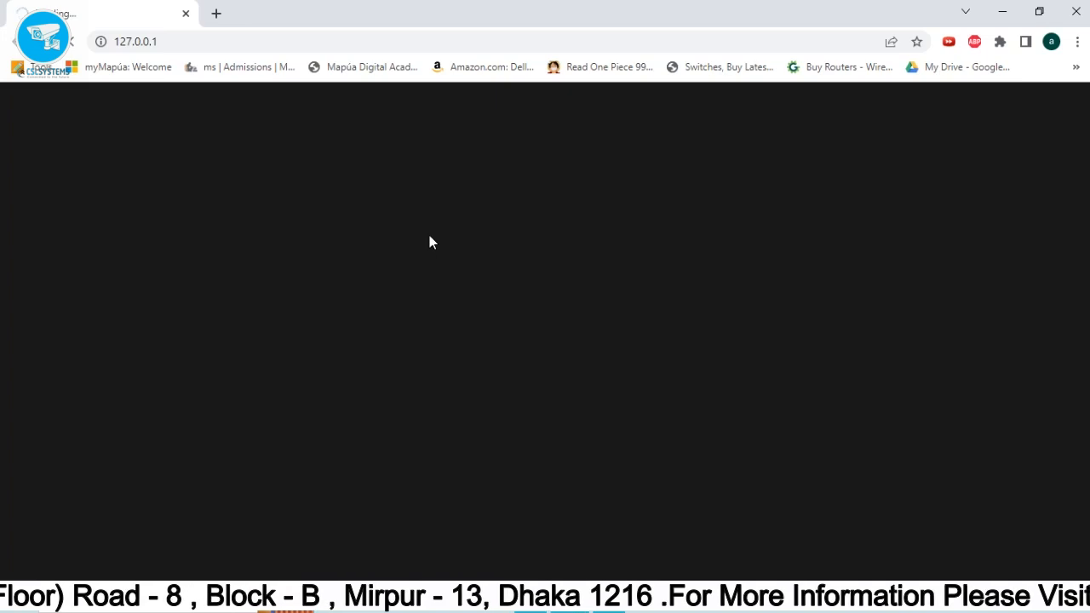
mouse_move(609, 606)
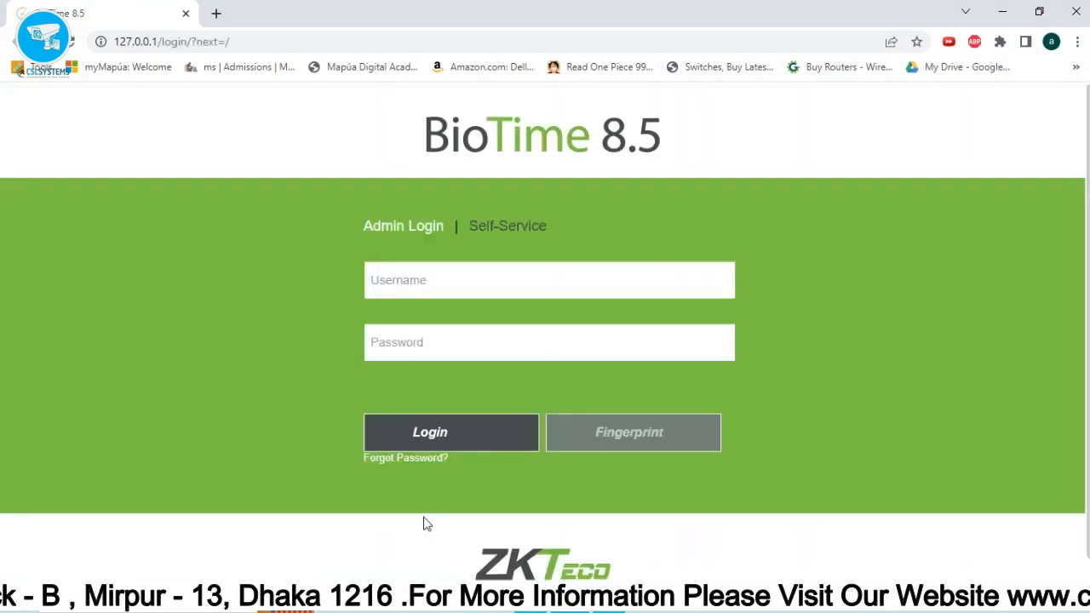
Enter the default admin username and password on the login form.
left_click(439, 285)
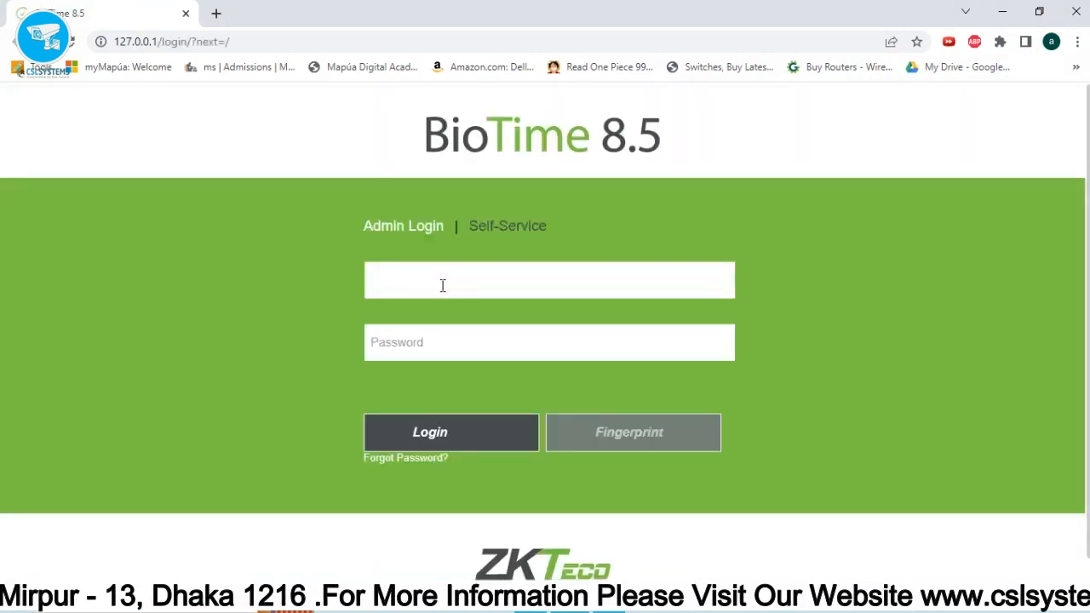
type("admin")
key("Tab")
type("admin")
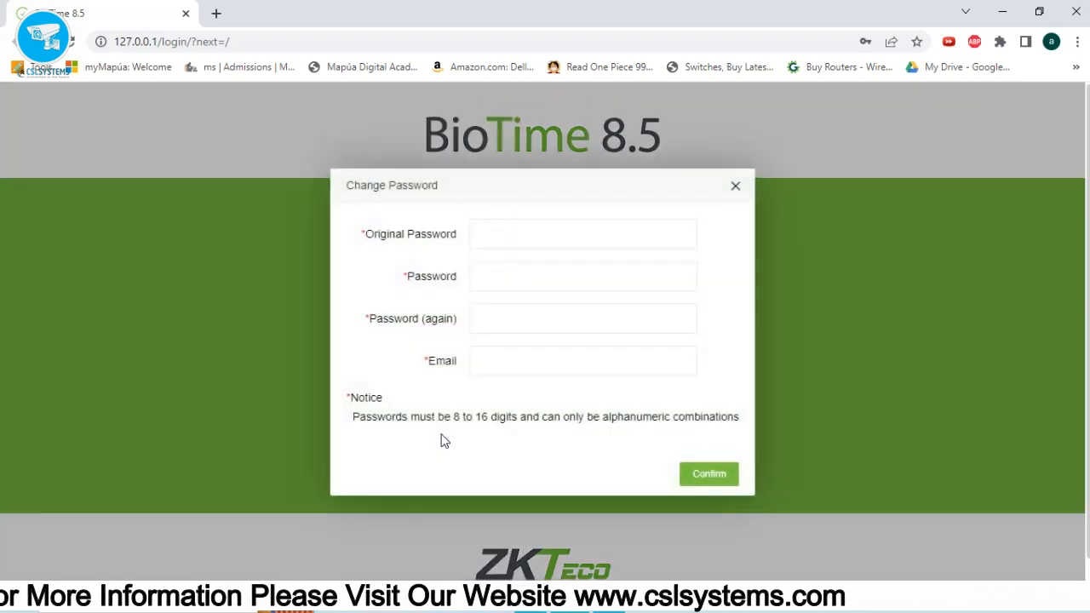
Change the admin password with the original password, a new password and an e-mail, then dismiss Chrome's popups.
left_click(503, 232)
type("•••••")
key("Tab")
type("•••••••••")
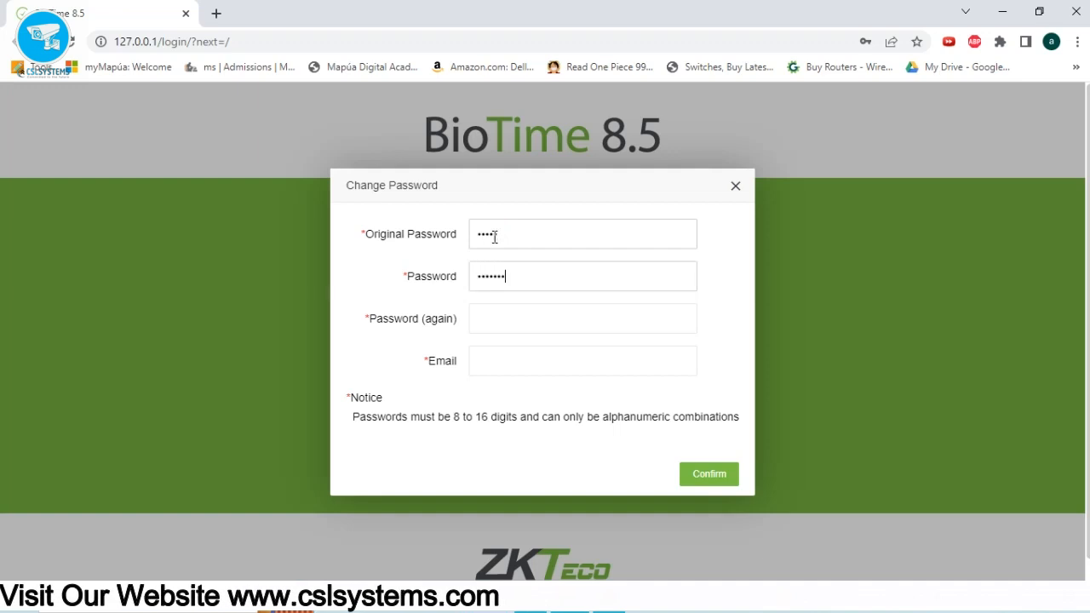
key("Tab")
type("•••••••••")
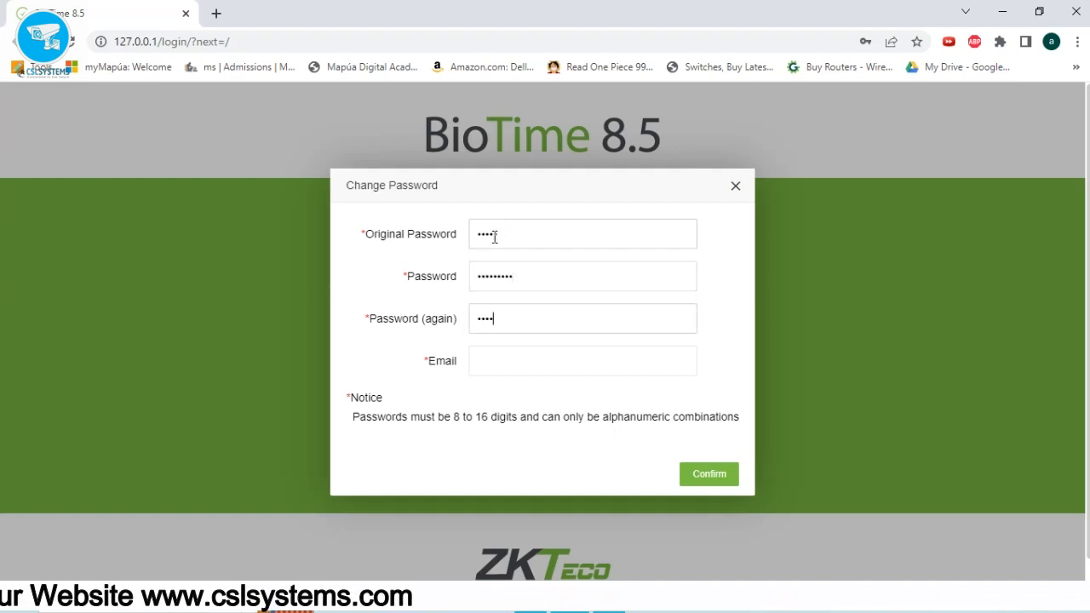
key("Tab")
type("tes")
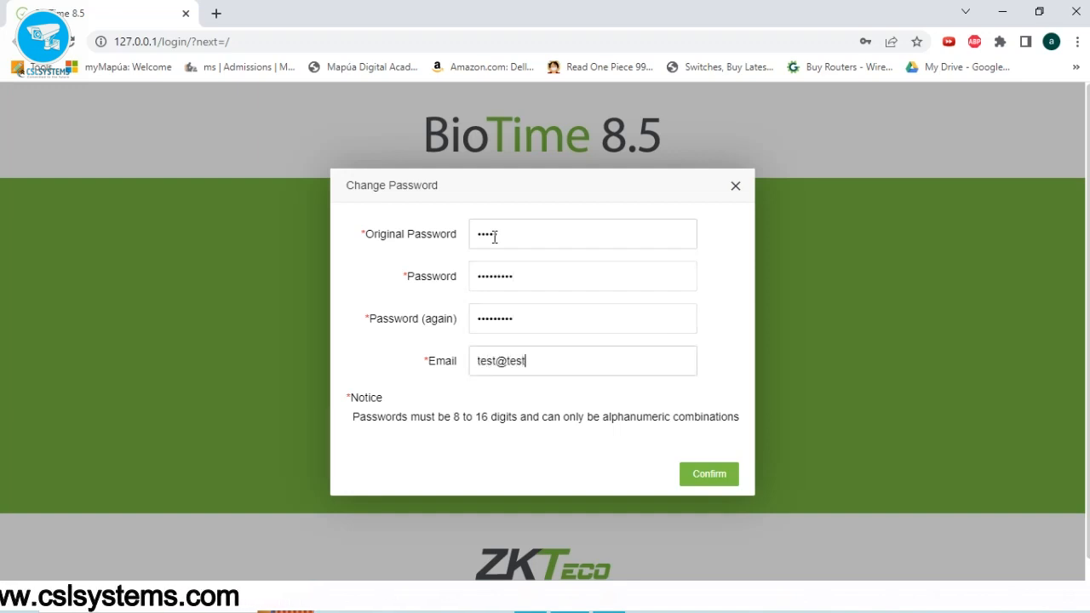
left_click(709, 475)
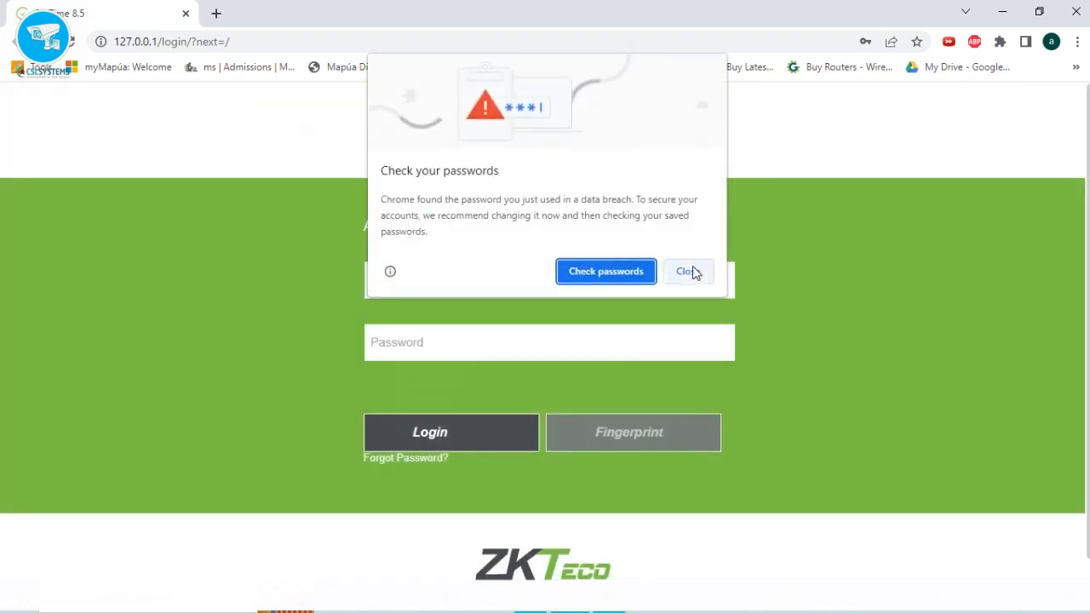
left_click(691, 270)
left_click(896, 274)
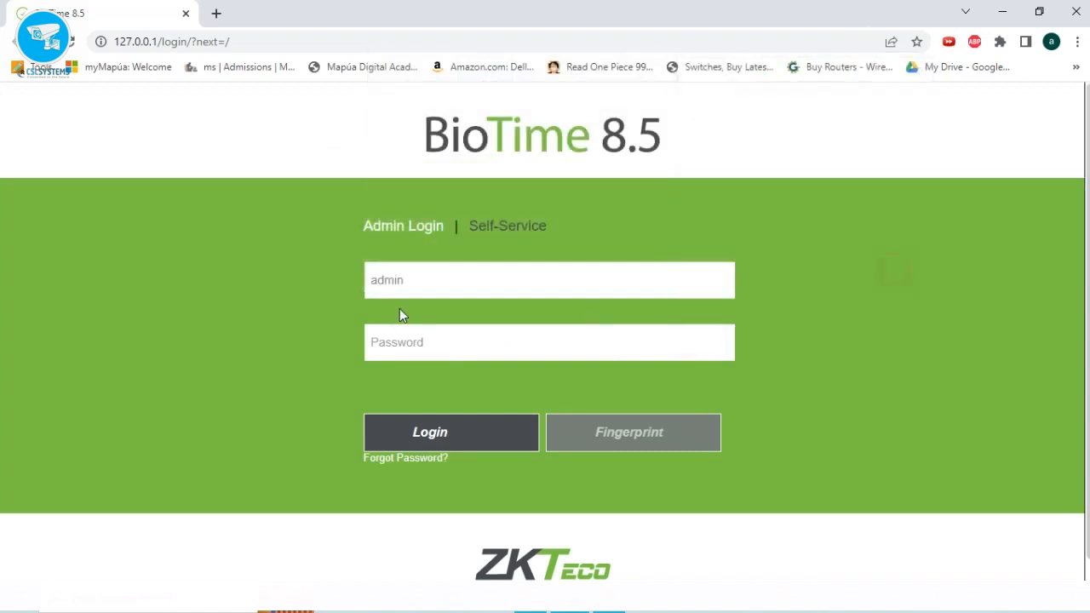
Log in as admin and dismiss Chrome's breached-password and save-password popups.
left_click(419, 336)
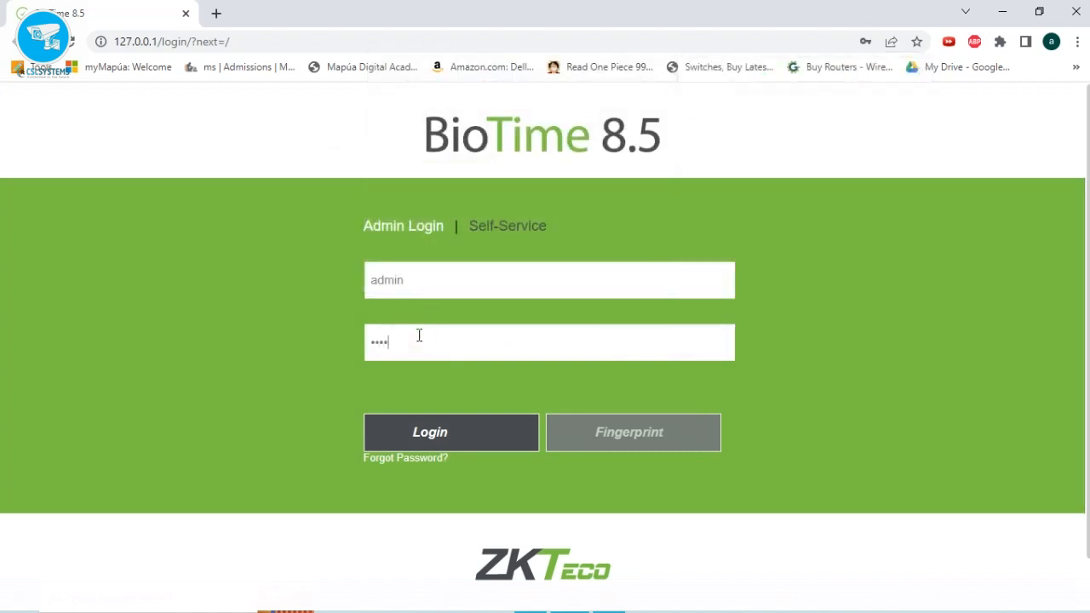
key("Return")
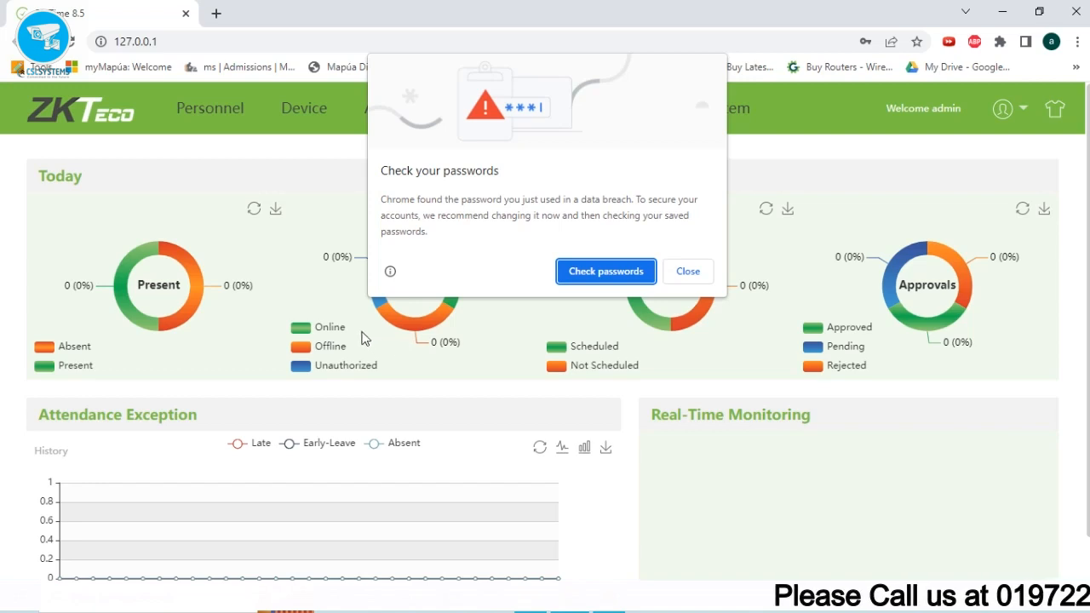
left_click(689, 271)
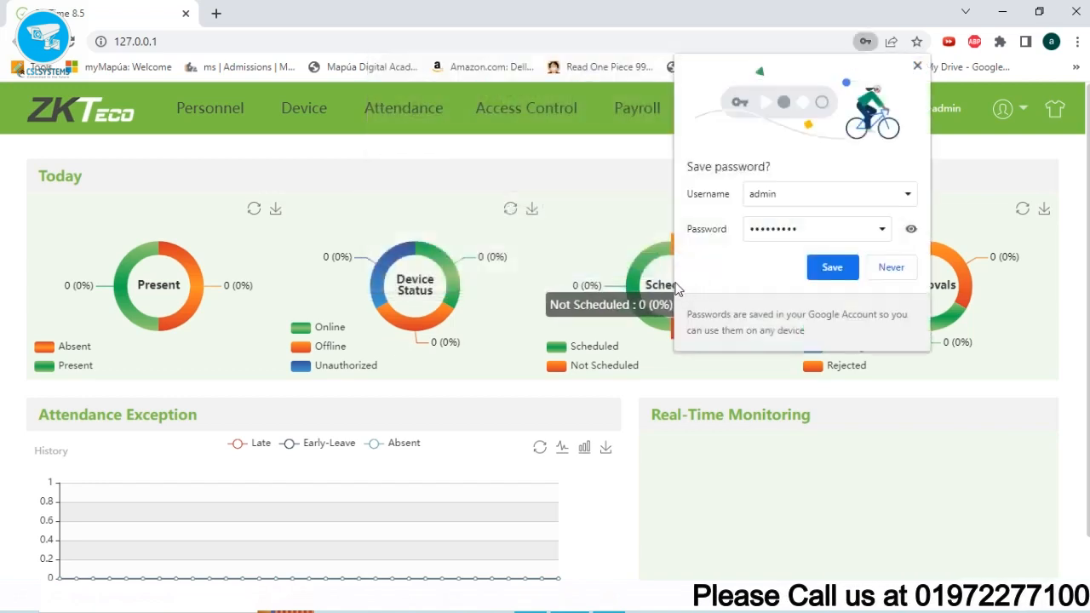
left_click(921, 274)
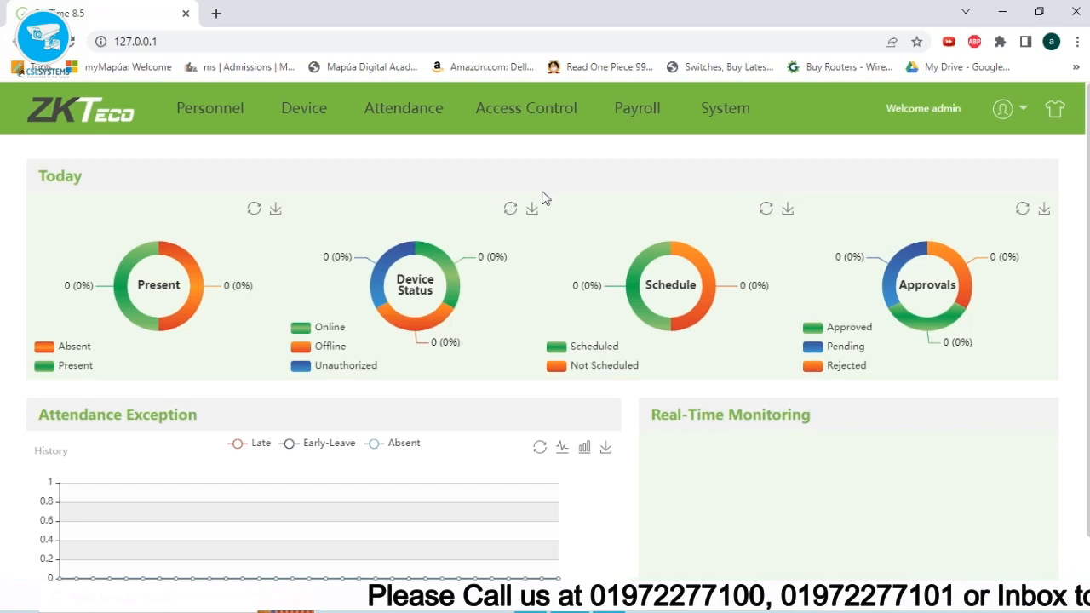
Browse to Personnel > Employee > Employee, then open the Device list with its Not Authorized device.
left_click(220, 115)
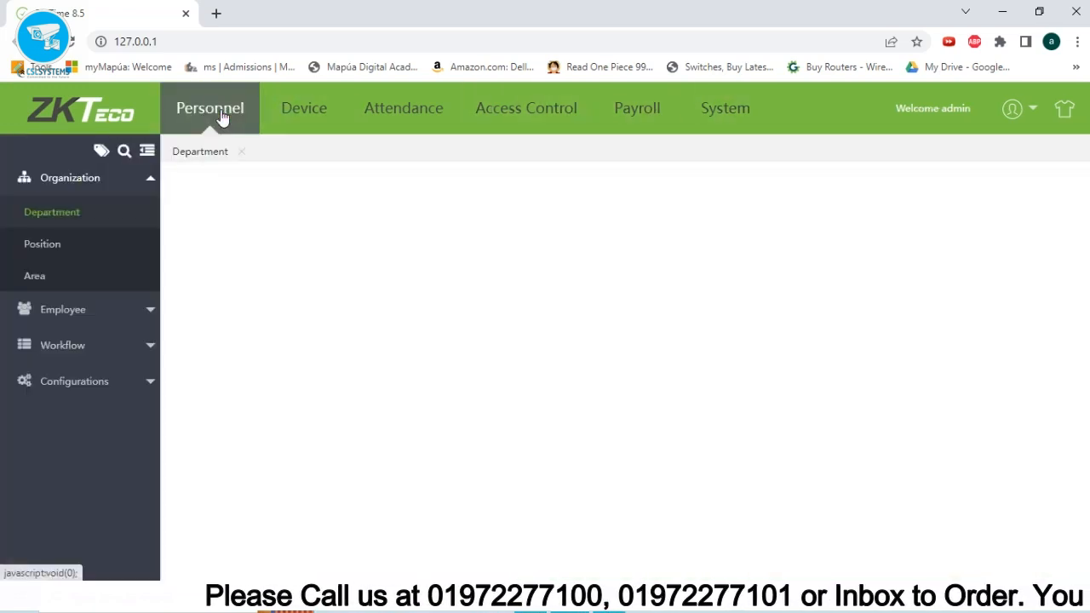
left_click(73, 310)
left_click(55, 186)
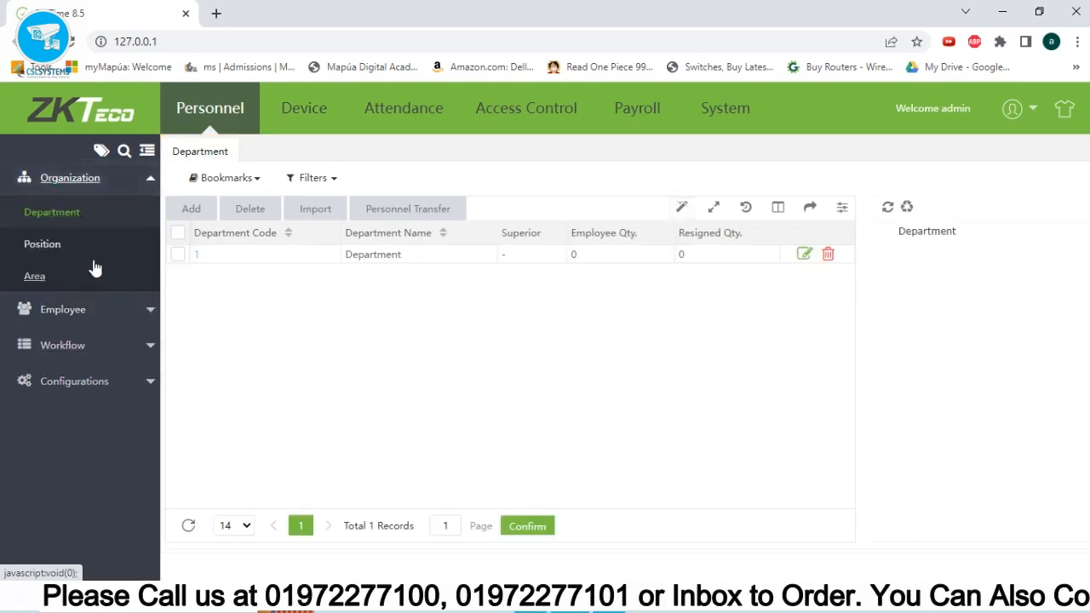
left_click(54, 310)
left_click(47, 247)
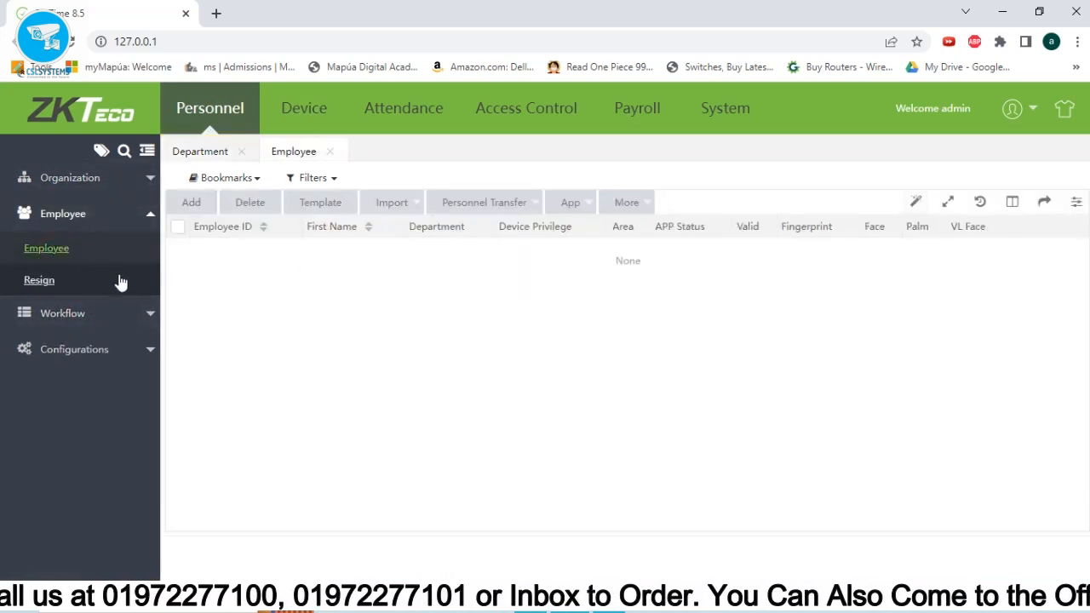
left_click(304, 108)
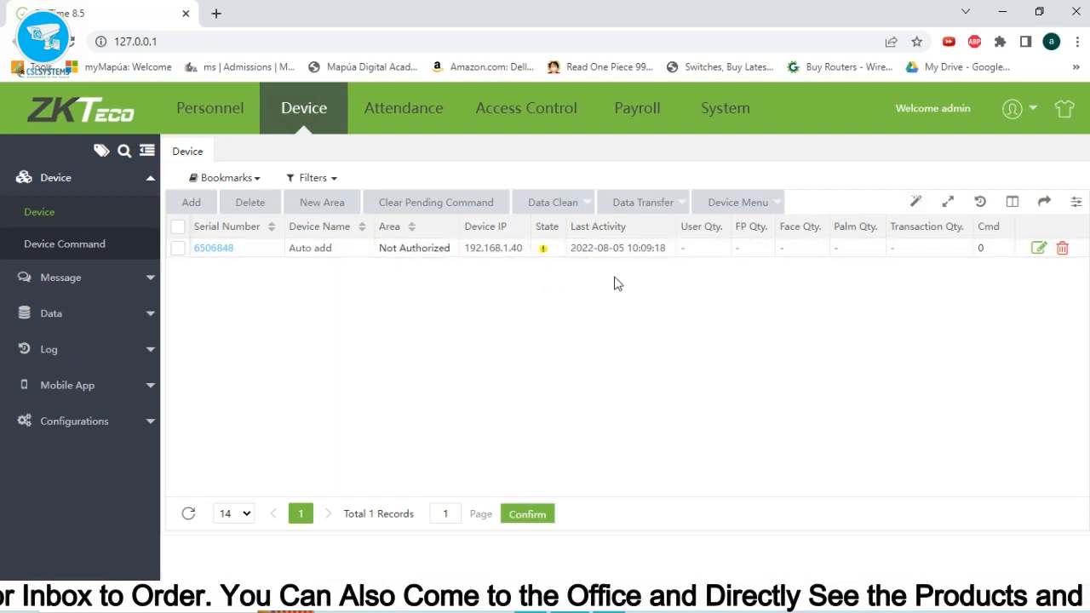
left_click(404, 106)
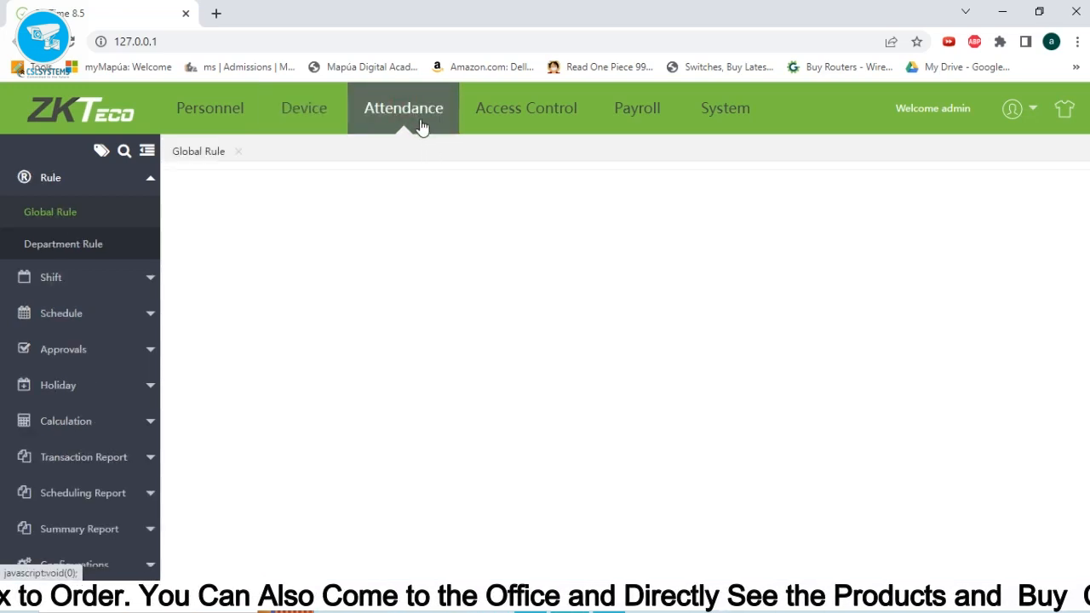
left_click(143, 289)
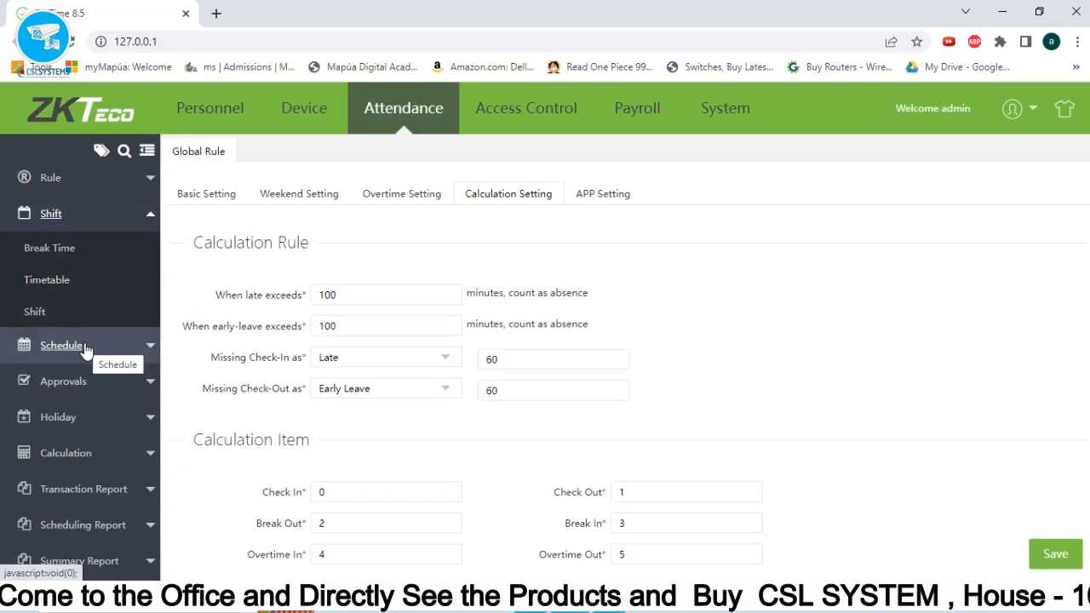
left_click(538, 126)
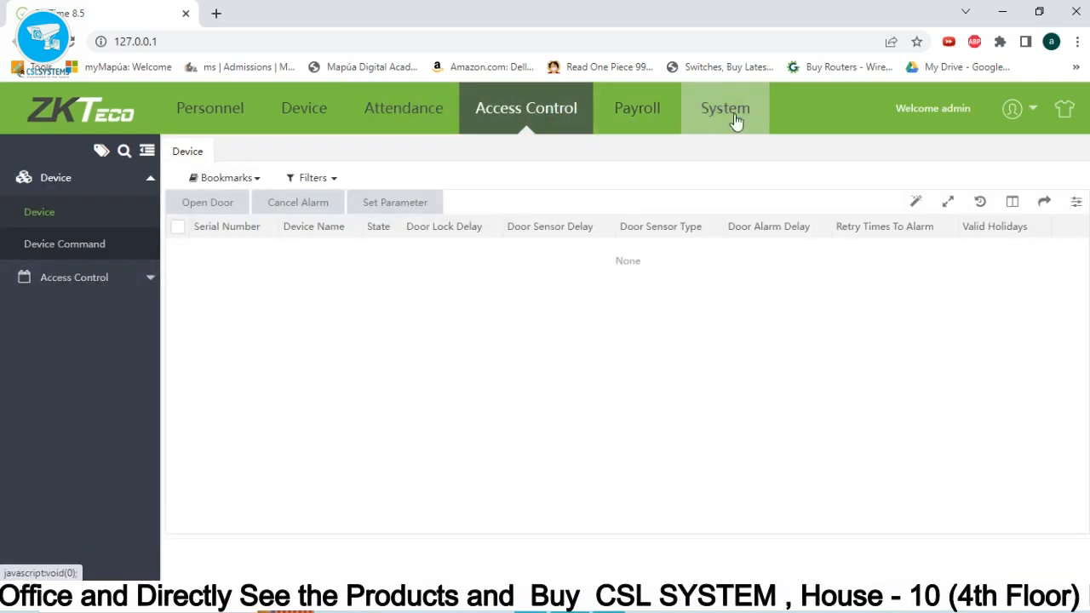
left_click(301, 122)
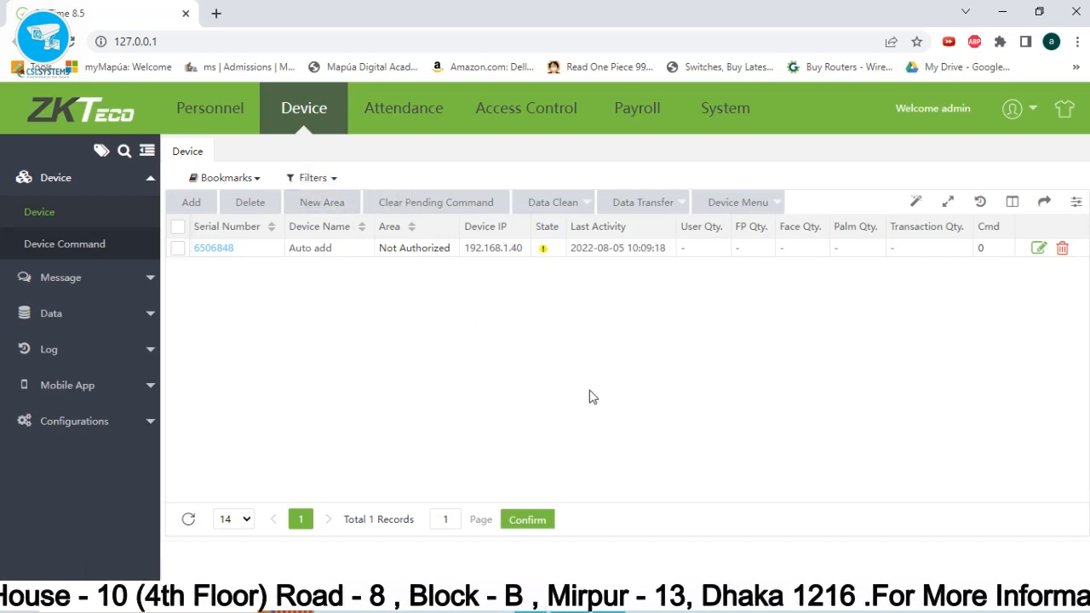
Open Command Prompt from the Run box and run ipconfig.
key("super+r")
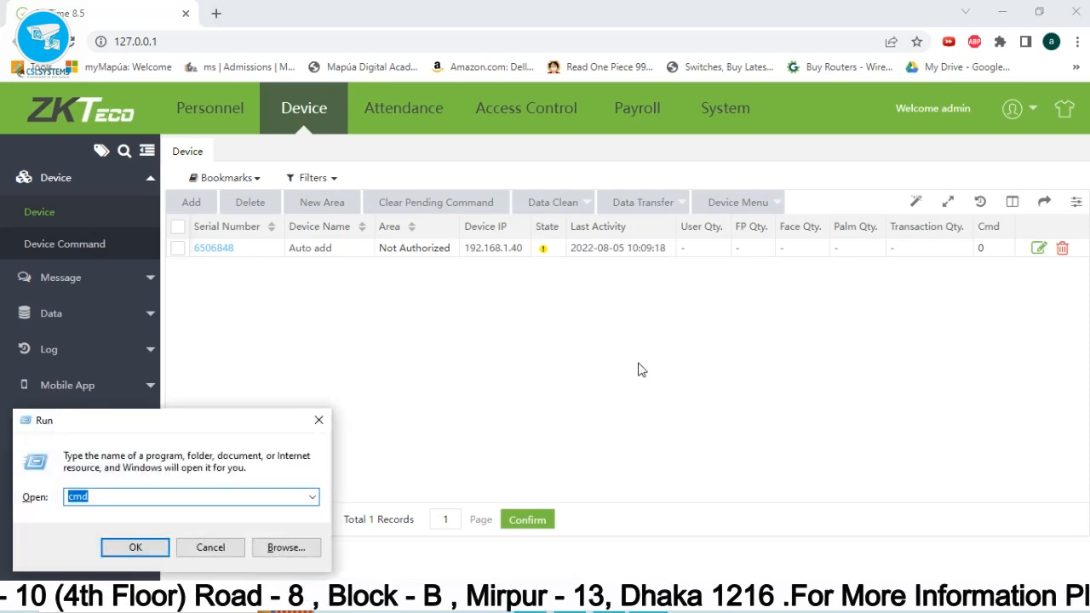
key("Return")
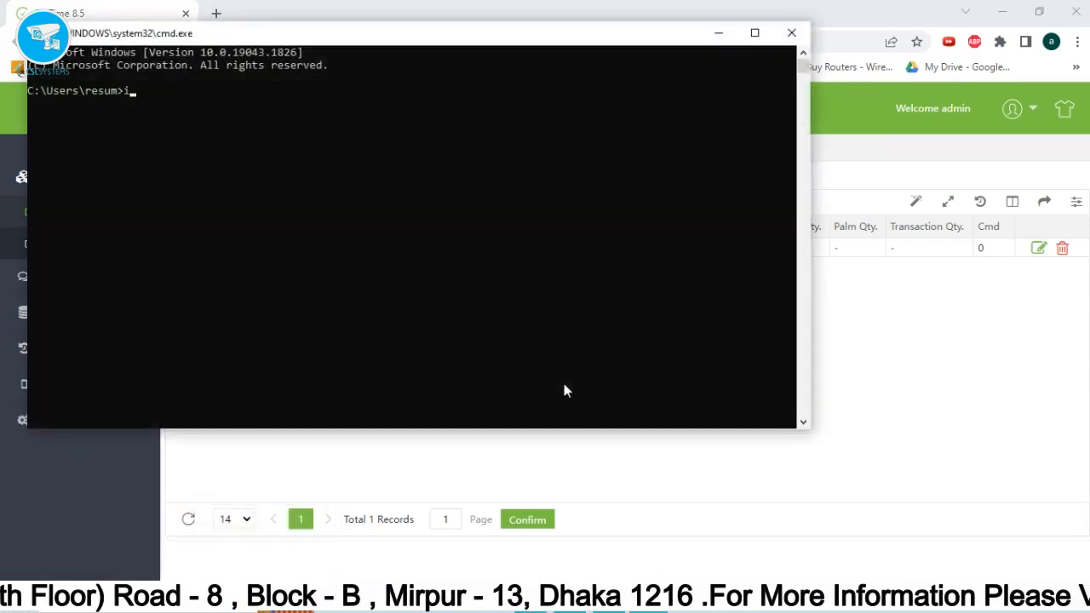
type("ipconfig")
key("Return")
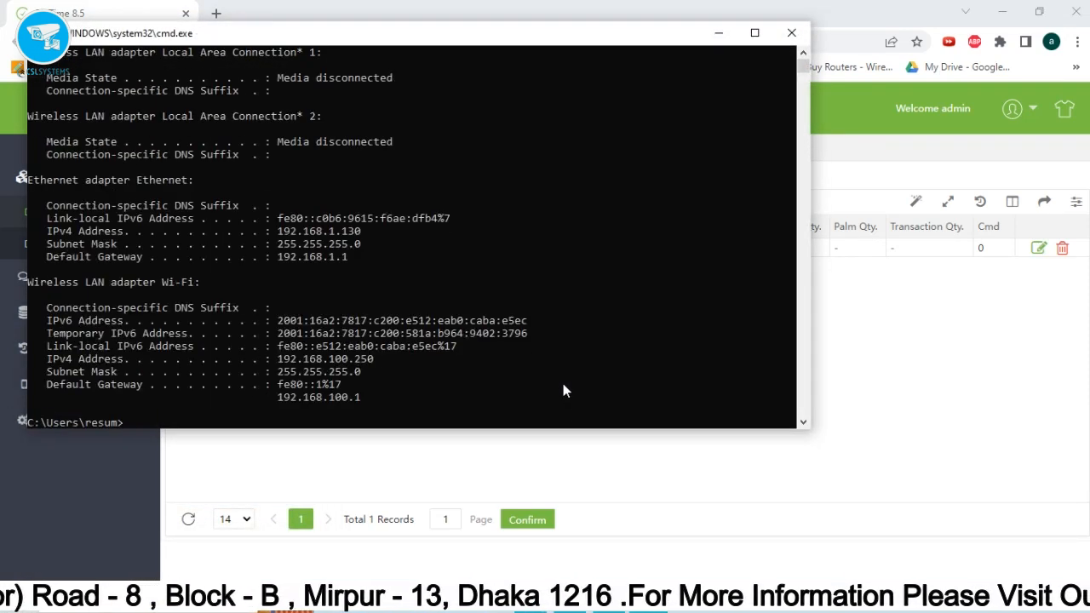
Highlight the Ethernet IPv4 address 192.168.1.130 and compare it with BioTime's device list.
left_click_drag(292, 40, 495, 163)
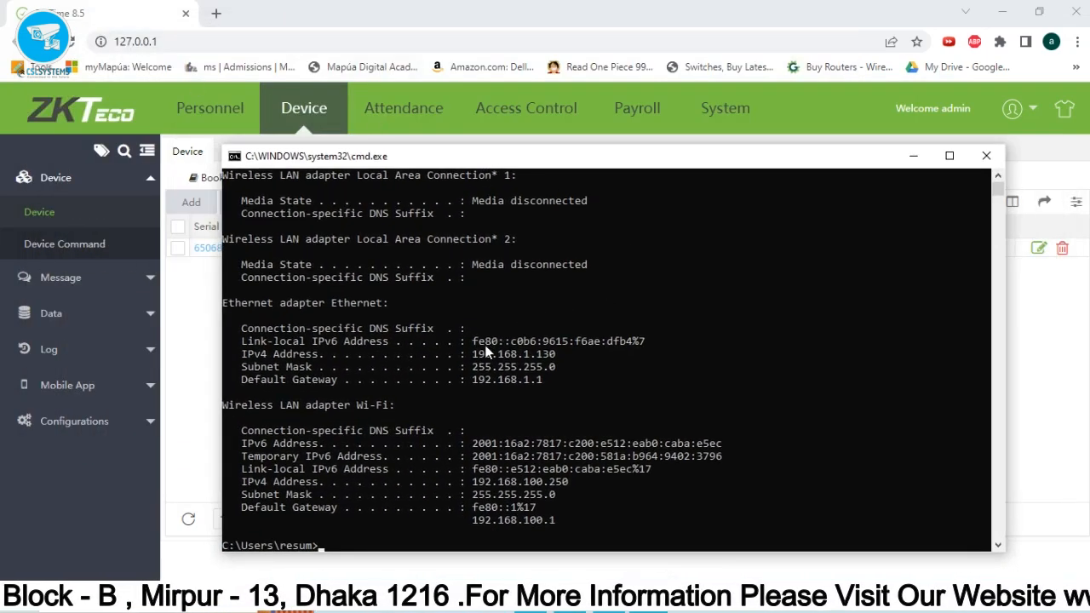
scroll(599, 422, "down", 1)
scroll(443, 360, "up", 2)
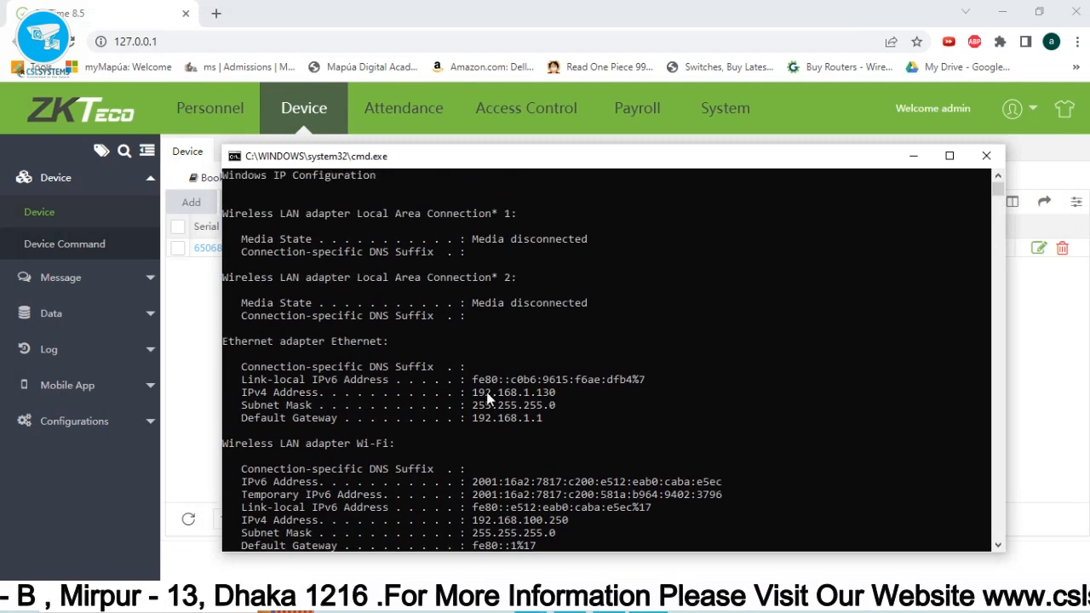
left_click_drag(474, 392, 569, 401)
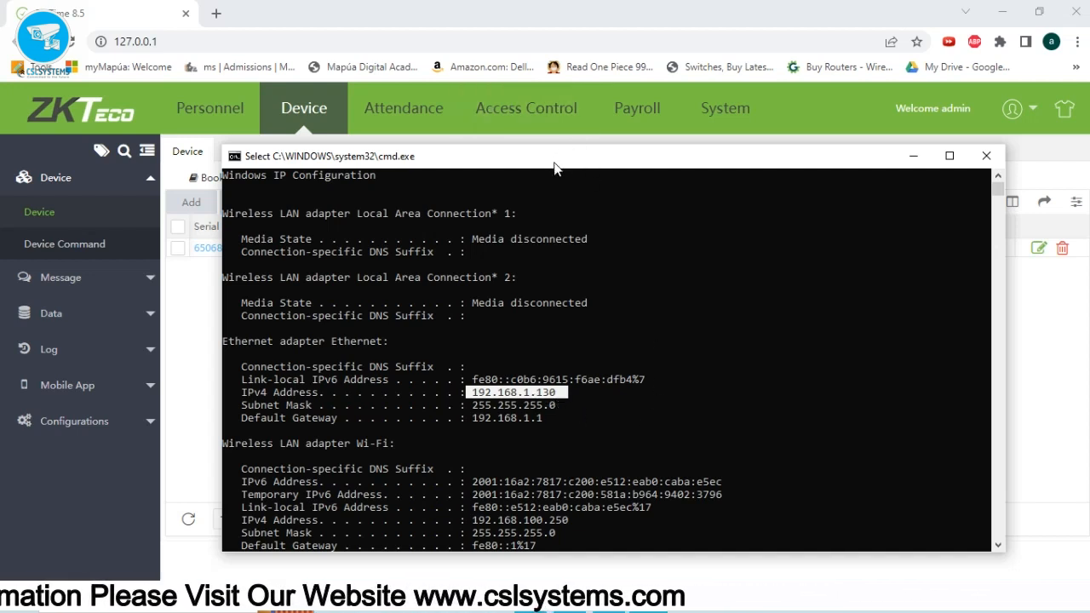
left_click_drag(553, 166, 569, 324)
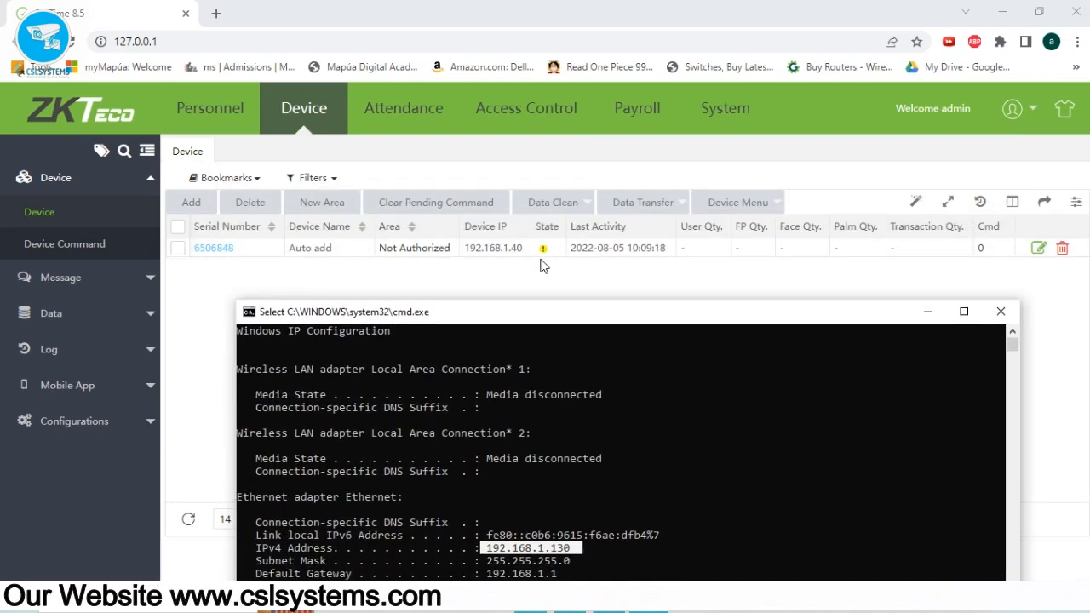
left_click_drag(570, 318, 570, 171)
Load BioTime at 127.0.0.1:80 and reopen the Device list page.
left_click(219, 42)
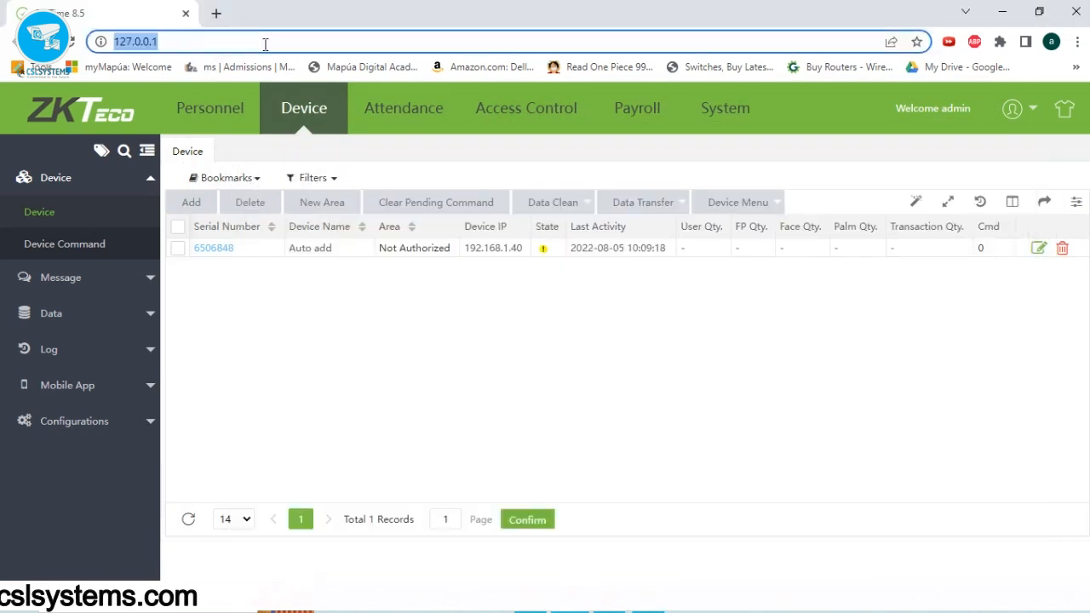
type(":")
key("Escape")
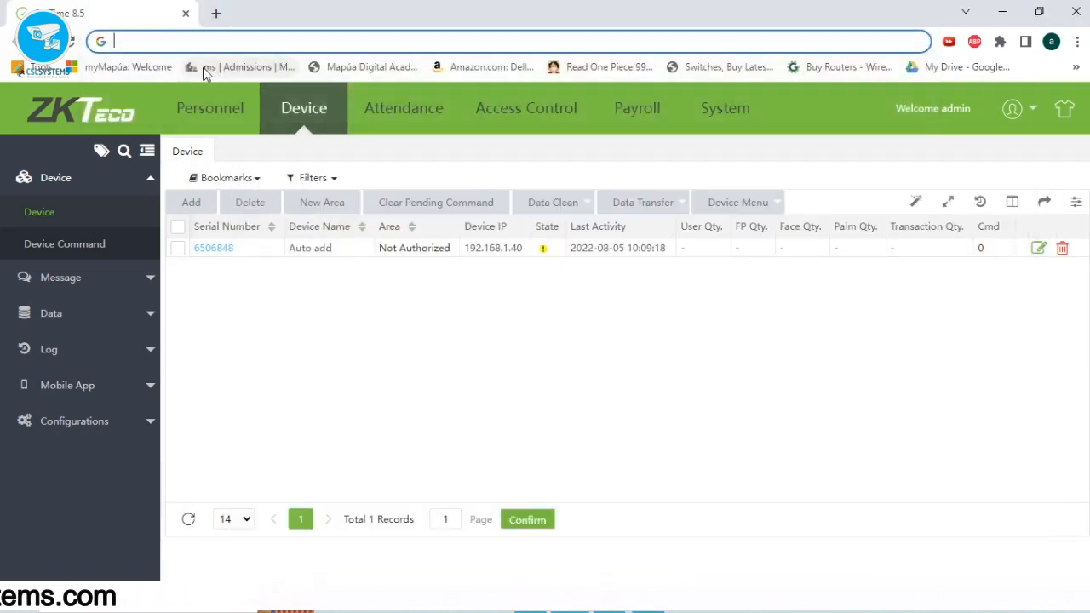
type("127.0.0.1")
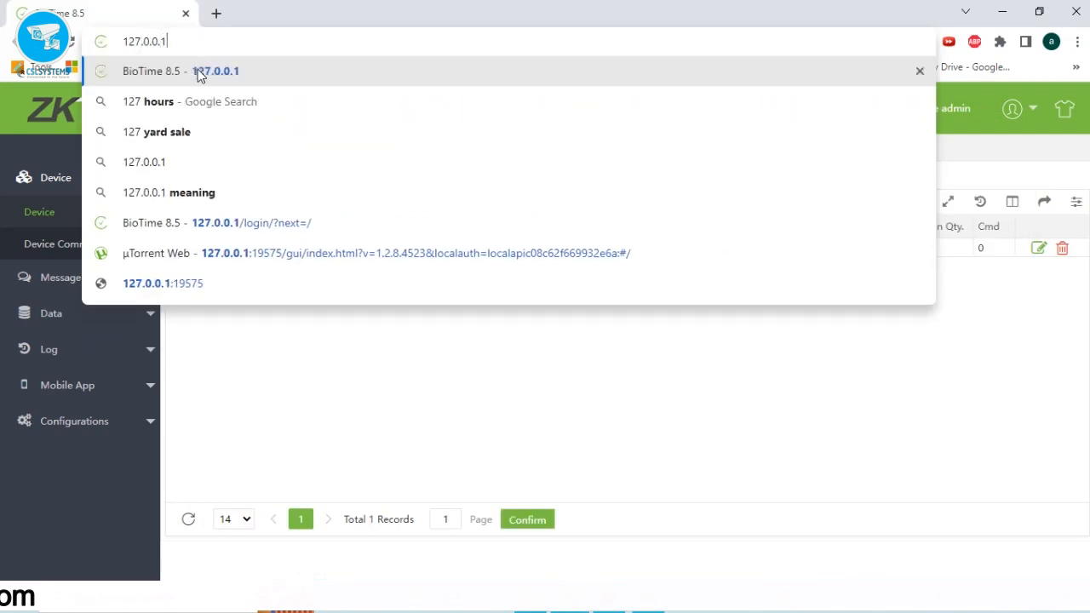
type(":80")
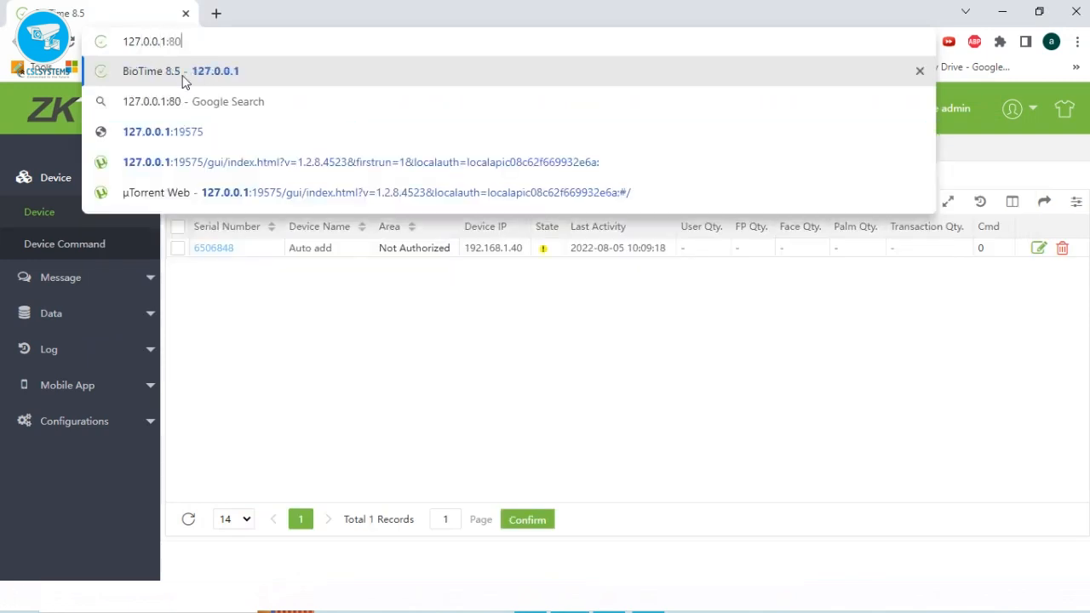
key("Return")
left_click(159, 41)
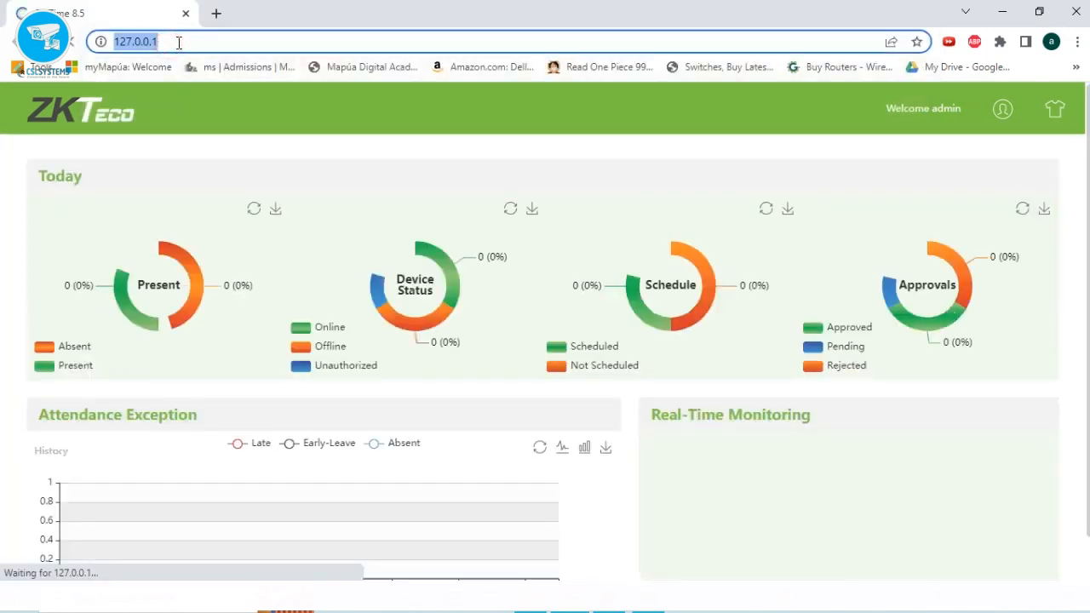
left_click(182, 41)
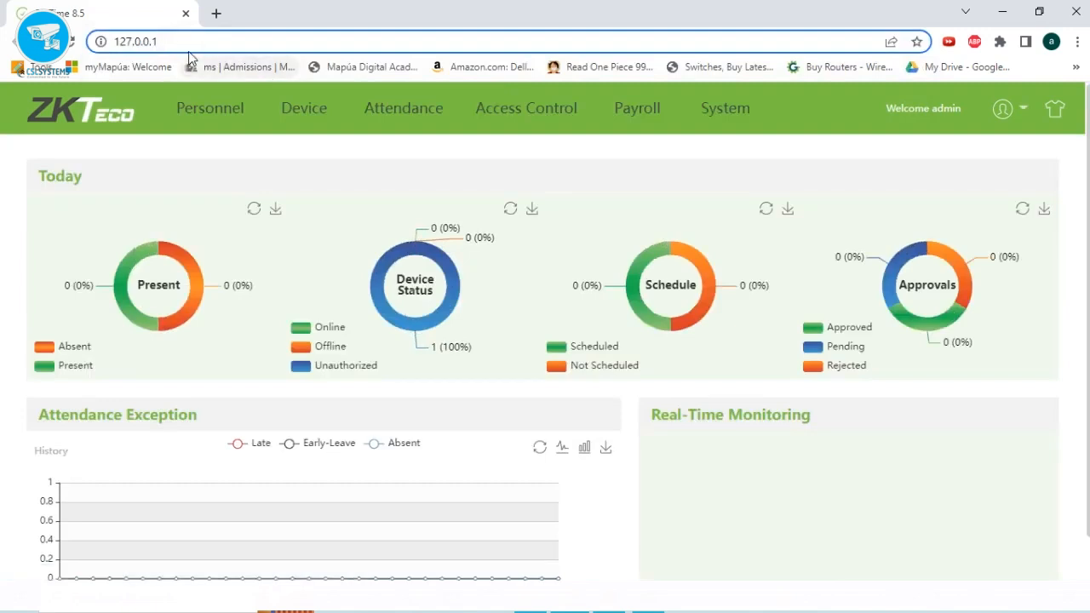
type(":80")
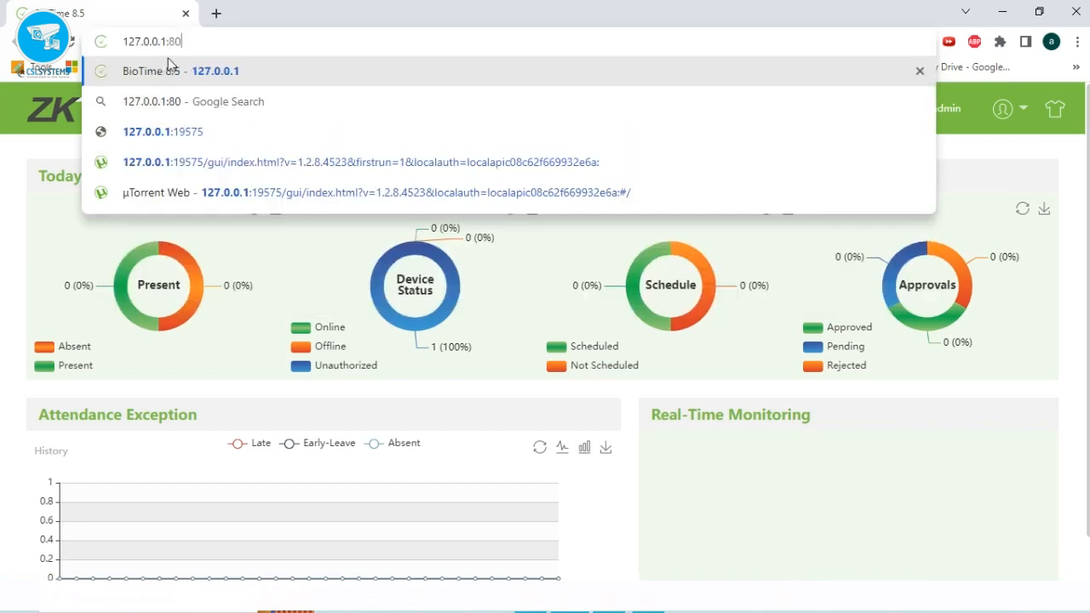
left_click(13, 162)
left_click(307, 121)
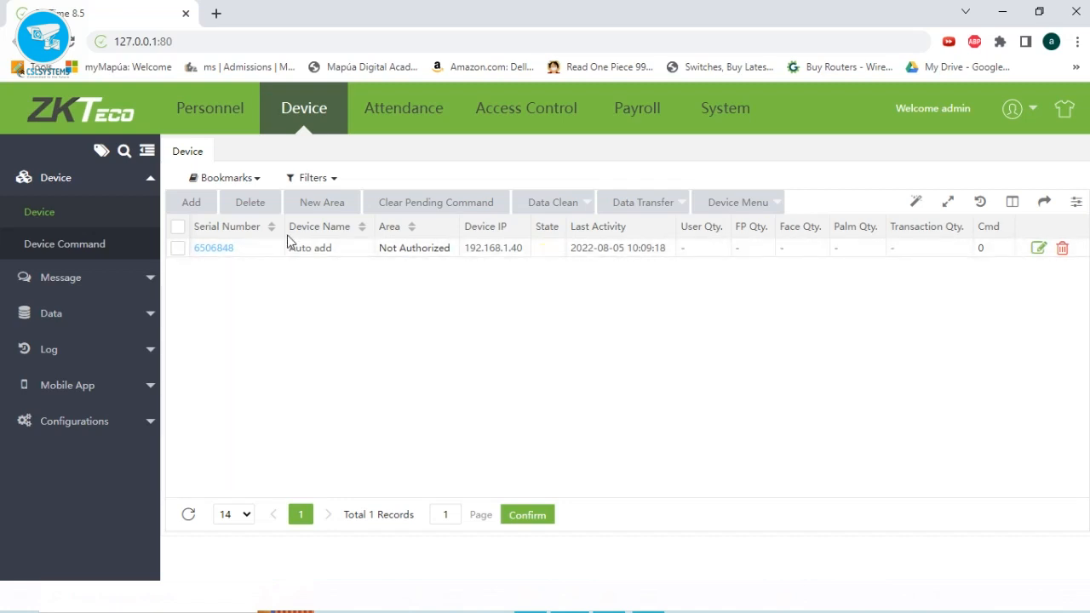
Check which areas the device can be assigned to, then cancel without saving.
left_click(1038, 248)
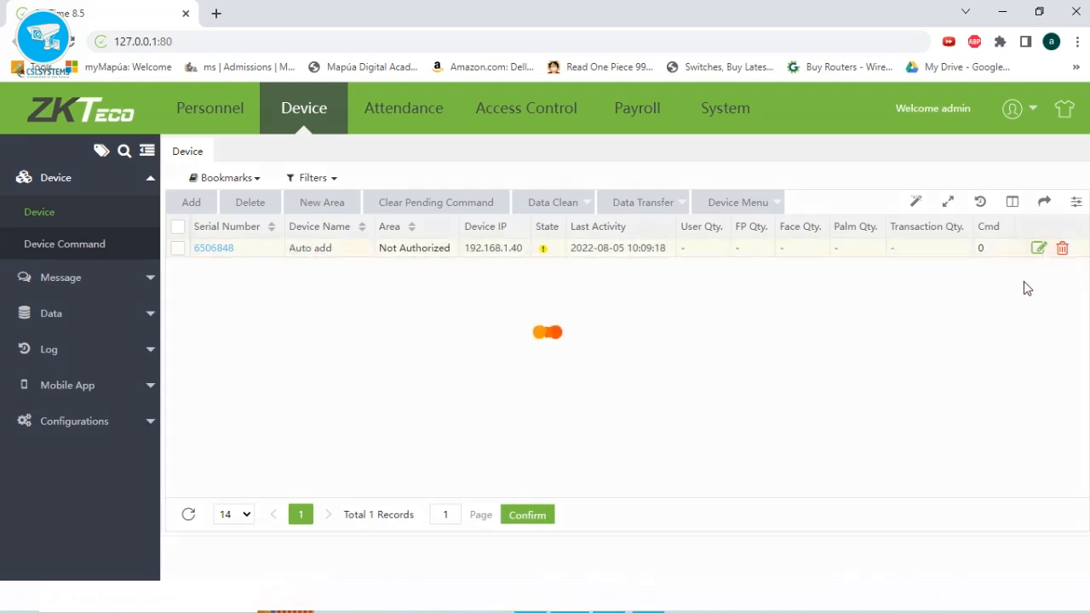
left_click(443, 309)
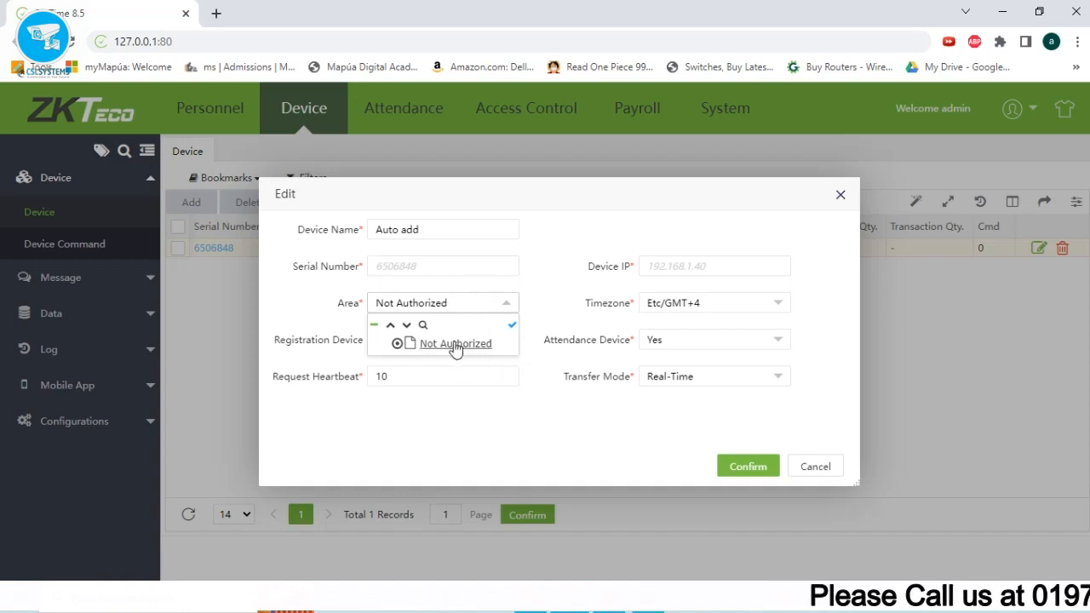
left_click(818, 471)
Create a new area named AUTHORIZED AREA.
left_click(321, 202)
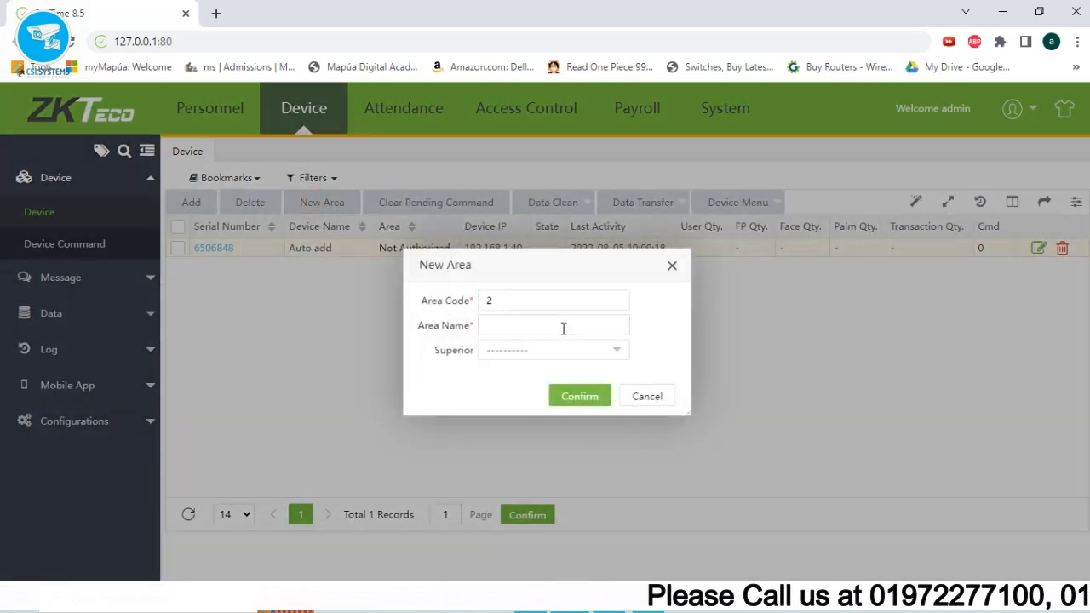
left_click(519, 332)
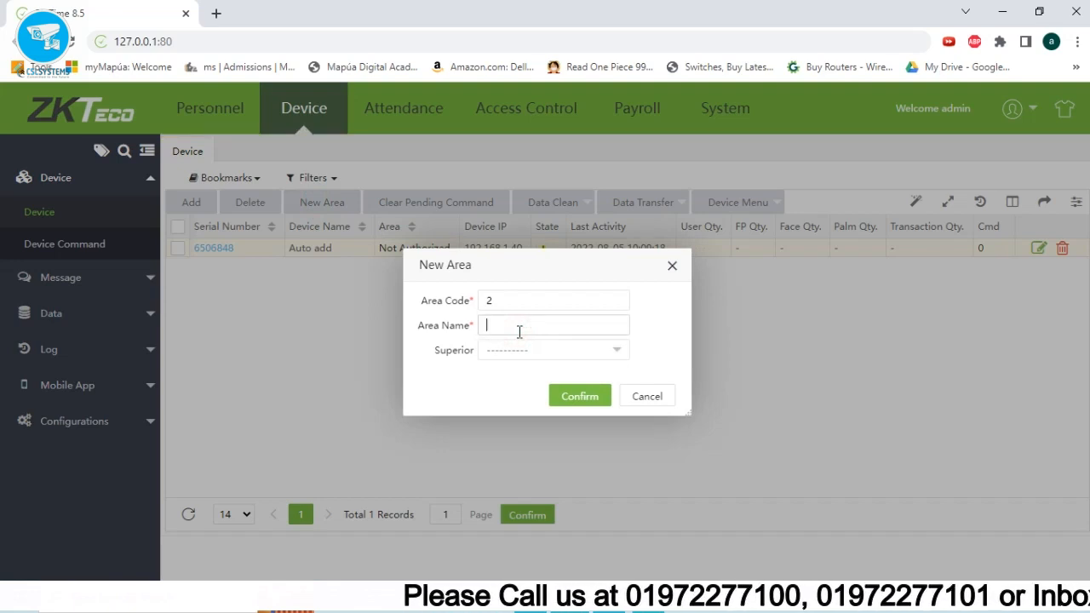
type("AUTHORIZED A")
type("REA")
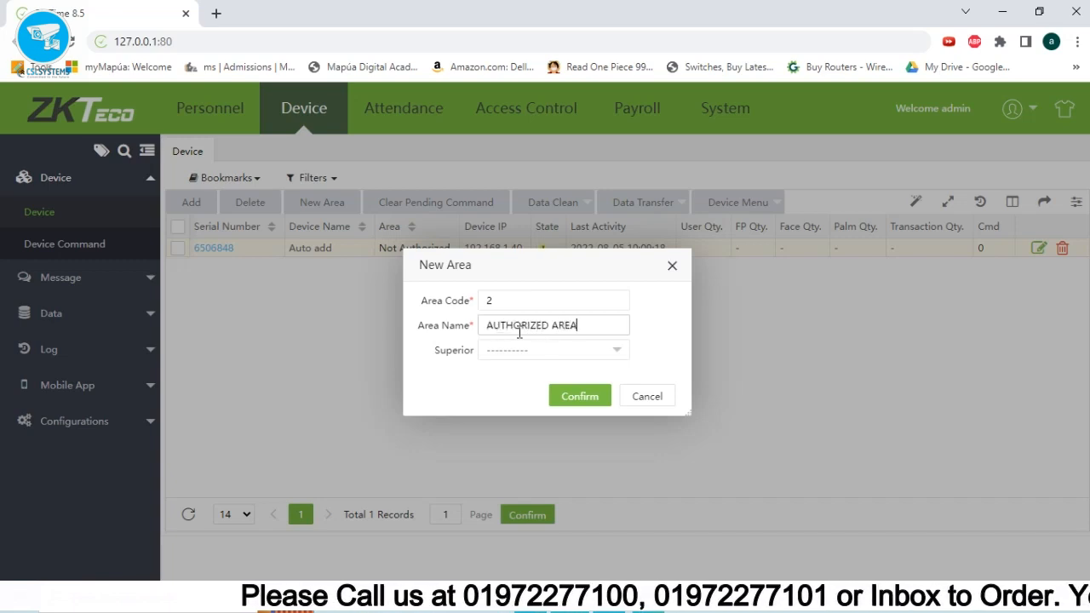
left_click(586, 399)
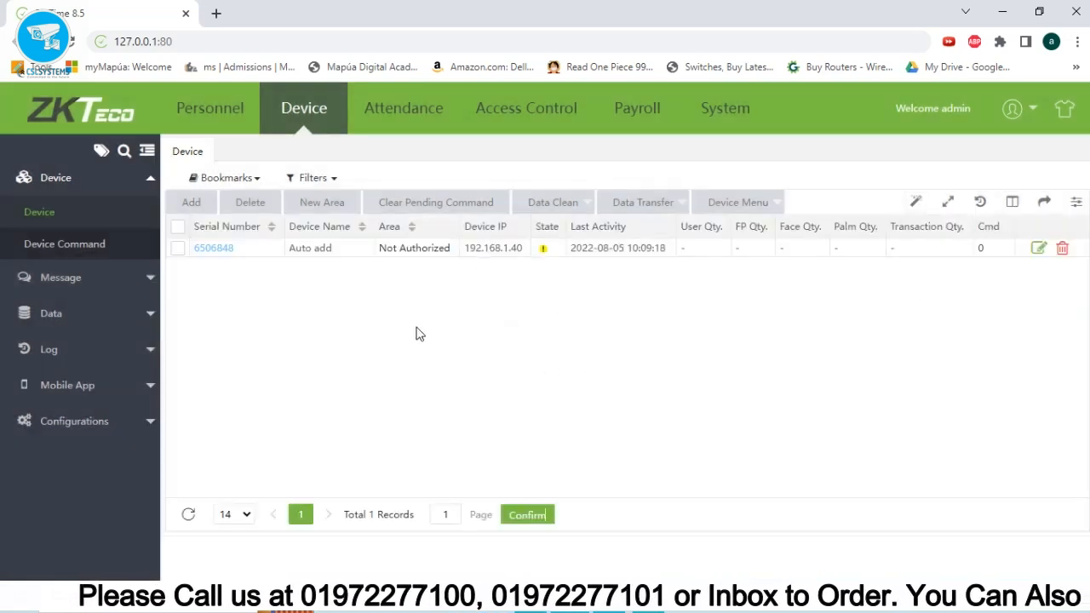
left_click(1038, 251)
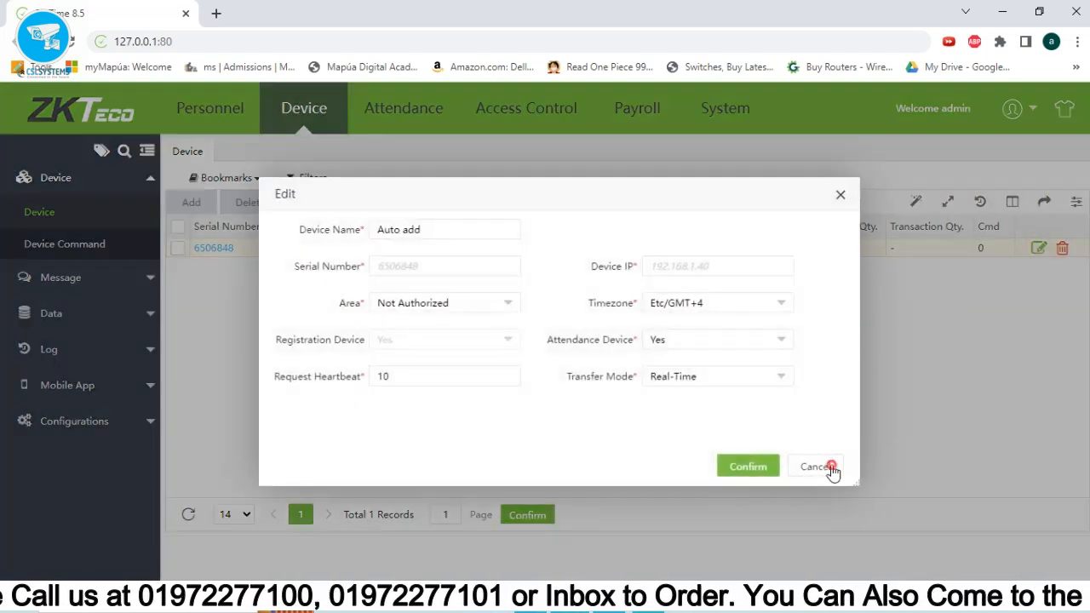
Rename the device from Auto add to Attendace and assign it to AUTHORIZED AREA.
left_click(832, 468)
left_click(225, 249)
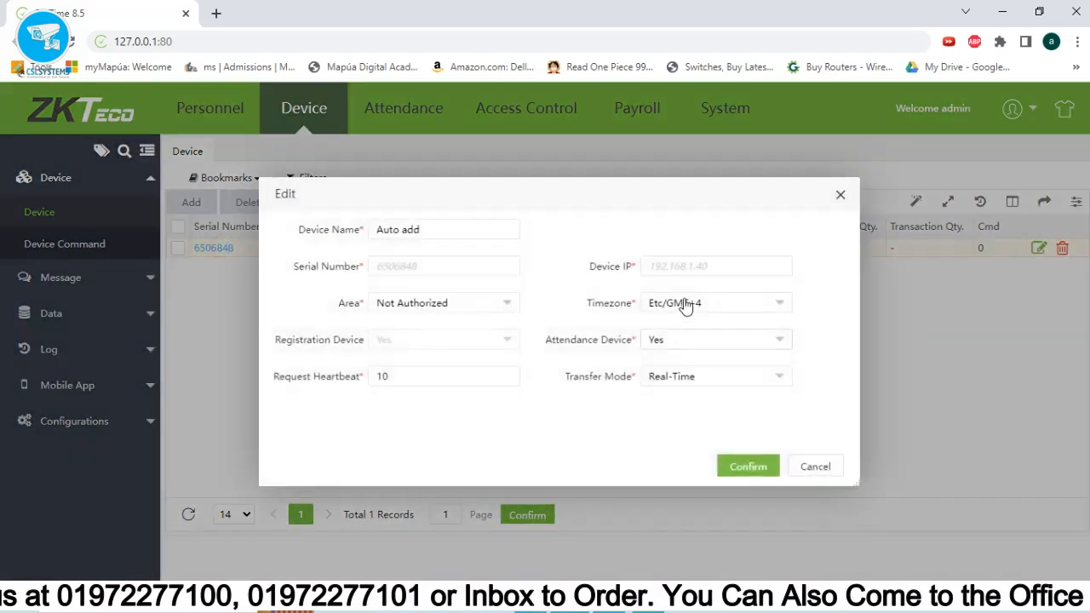
triple_click(431, 233)
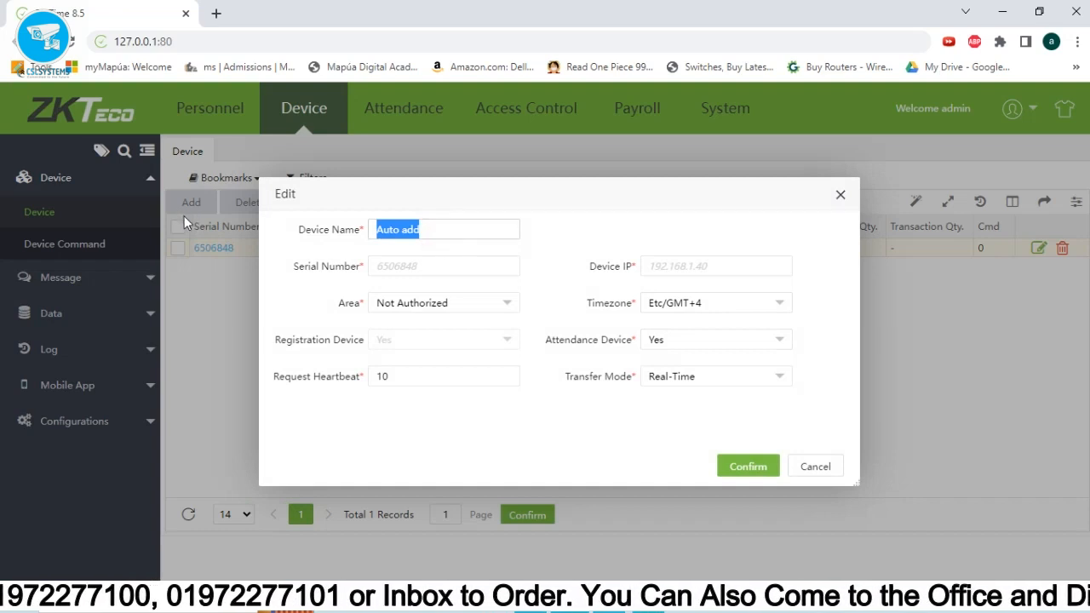
type("Attendace")
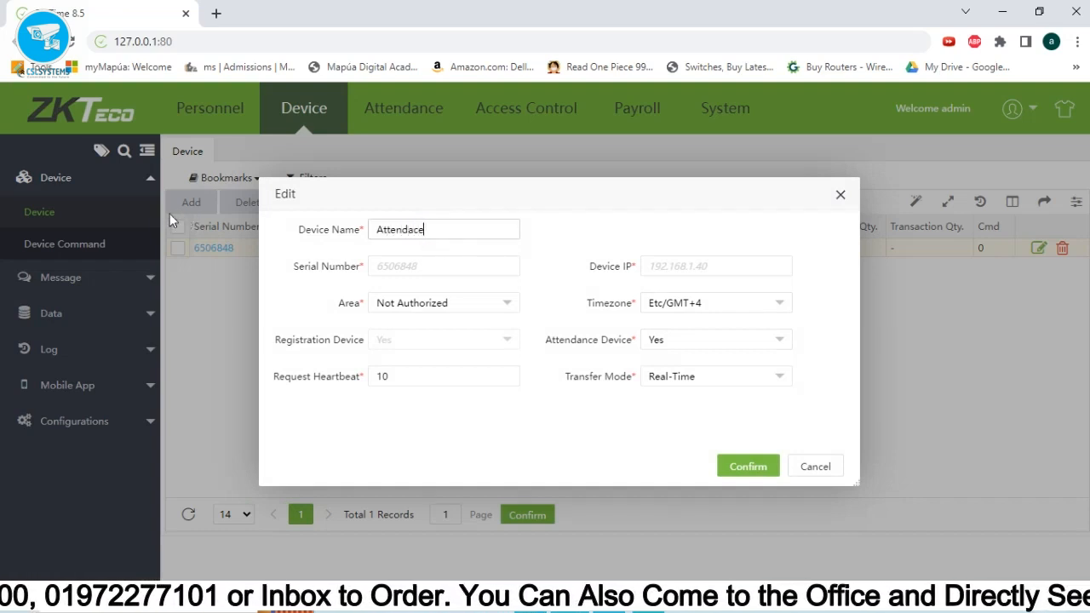
left_click(446, 306)
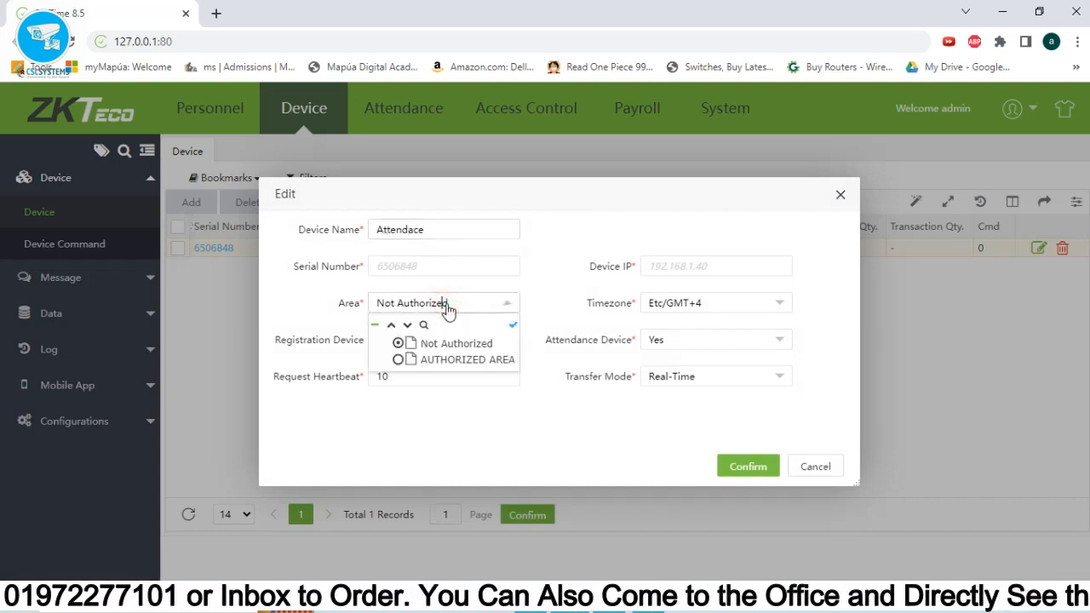
left_click(450, 360)
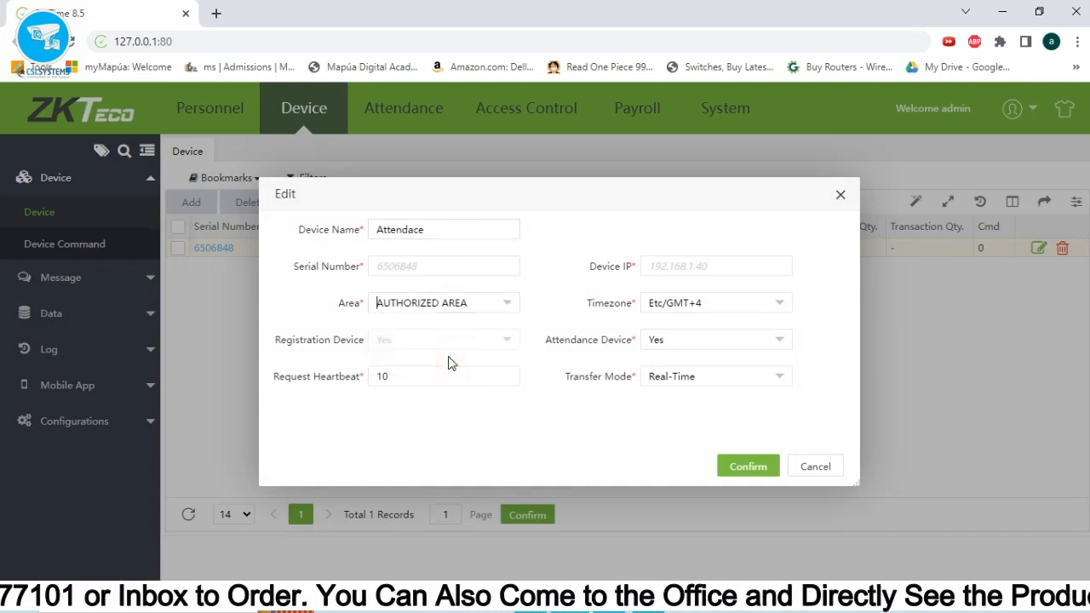
Set the device timezone to Etc/GMT+3, keep attendance device and Real-Time transfer, and save.
left_click(714, 308)
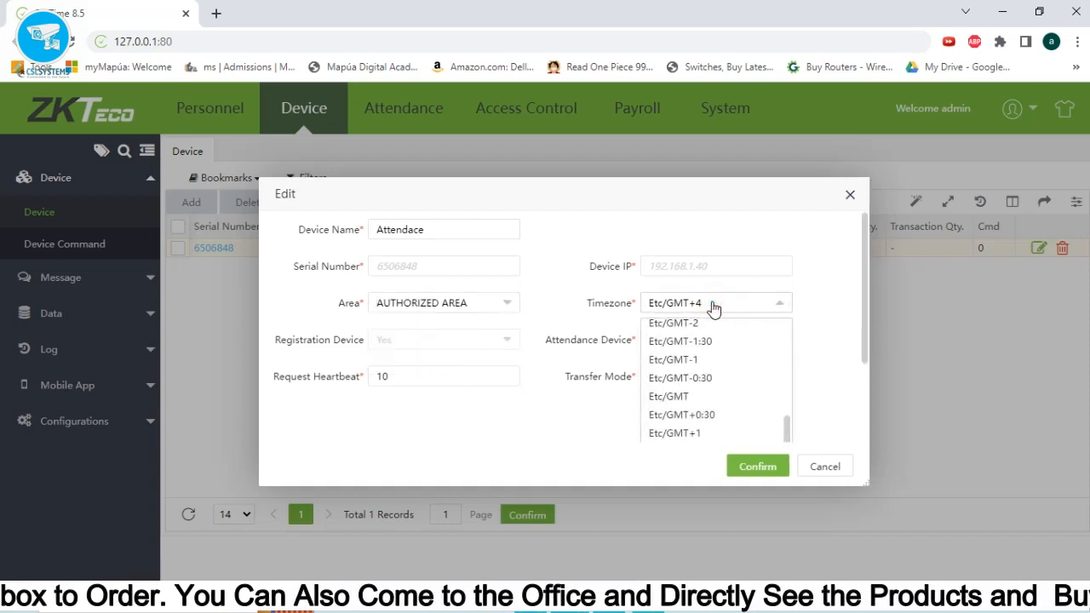
scroll(738, 408, "down", 3)
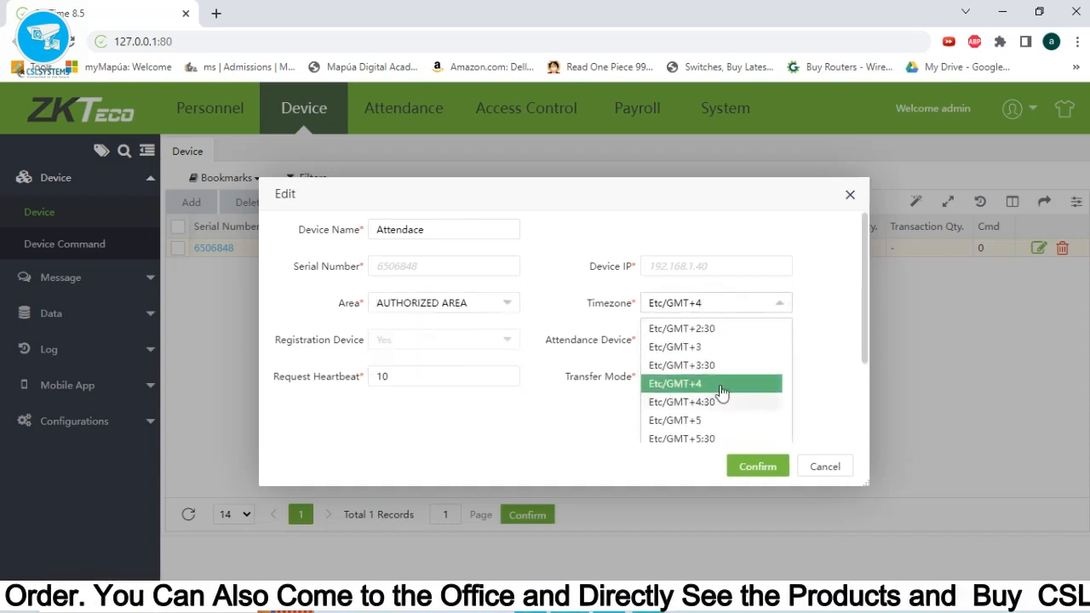
left_click(689, 348)
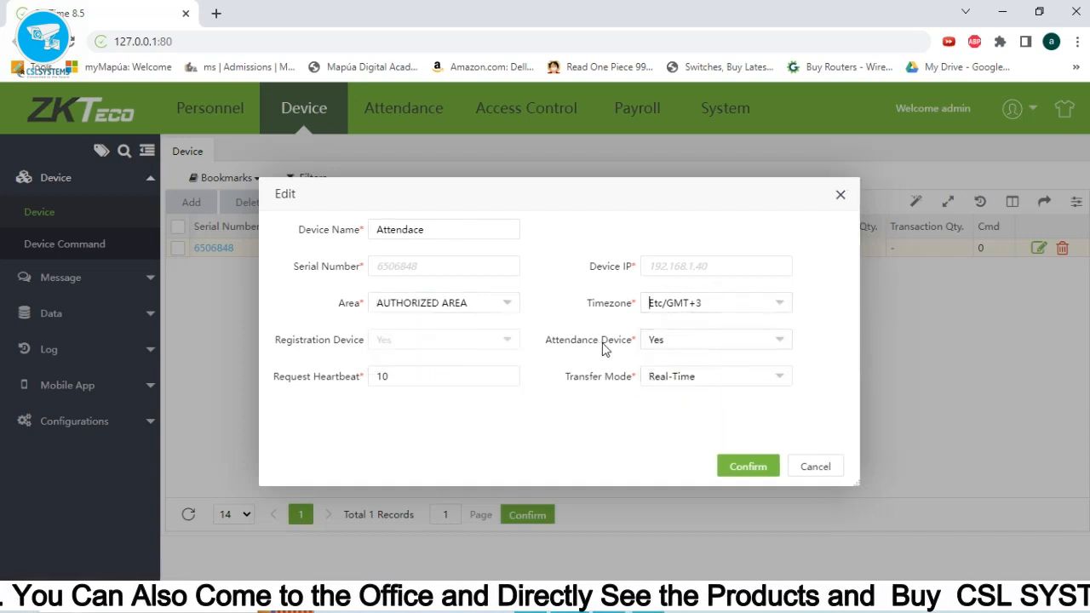
left_click(685, 341)
left_click(686, 342)
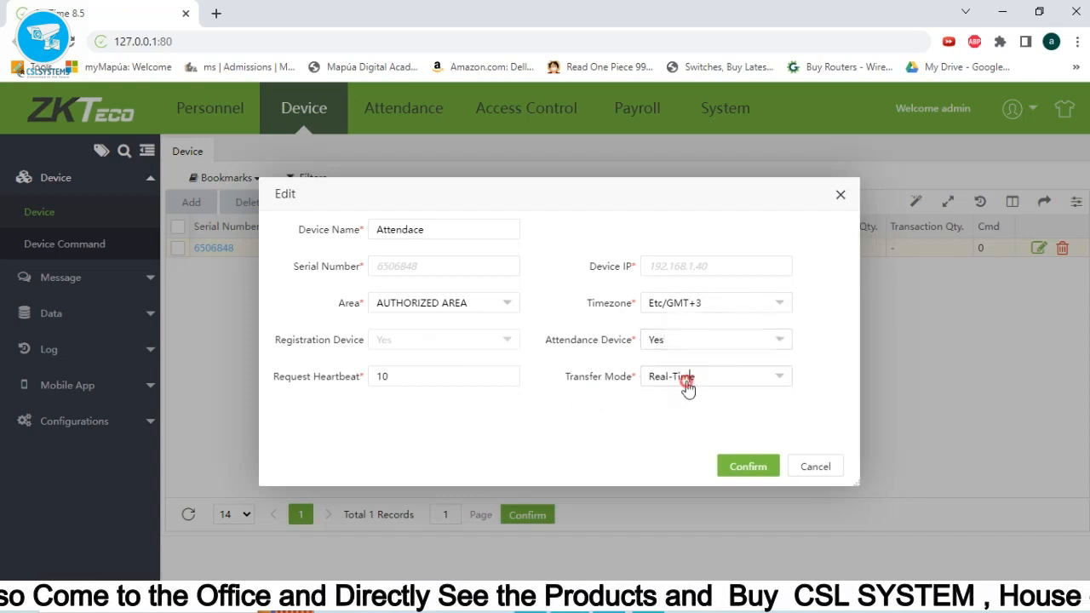
left_click(688, 387)
left_click(580, 417)
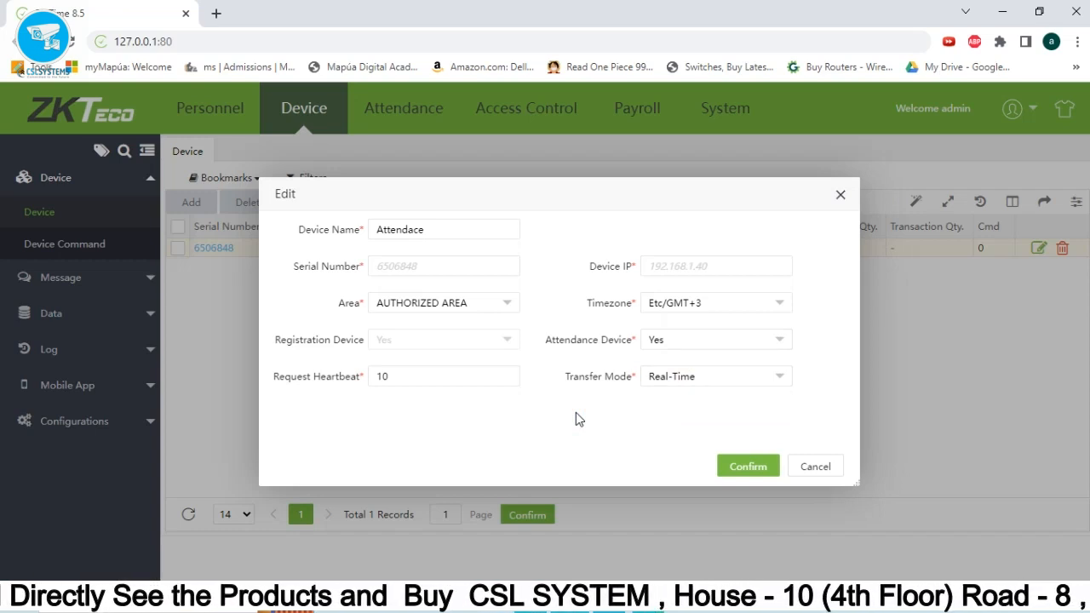
left_click(739, 473)
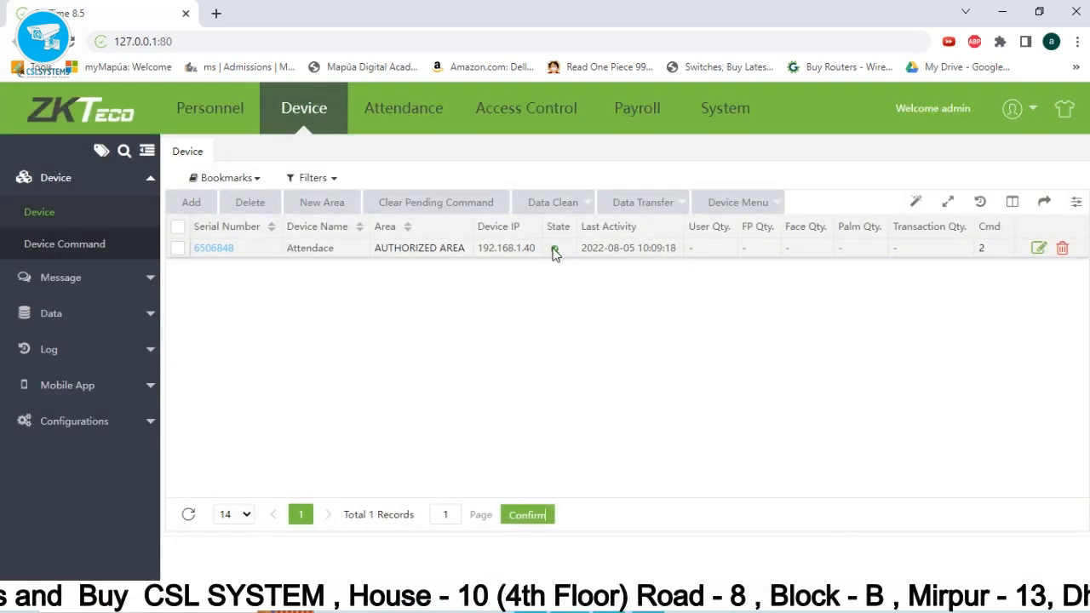
Delete the device, then reload BioTime at 127.0.0.1.
left_click(1062, 249)
left_click(527, 374)
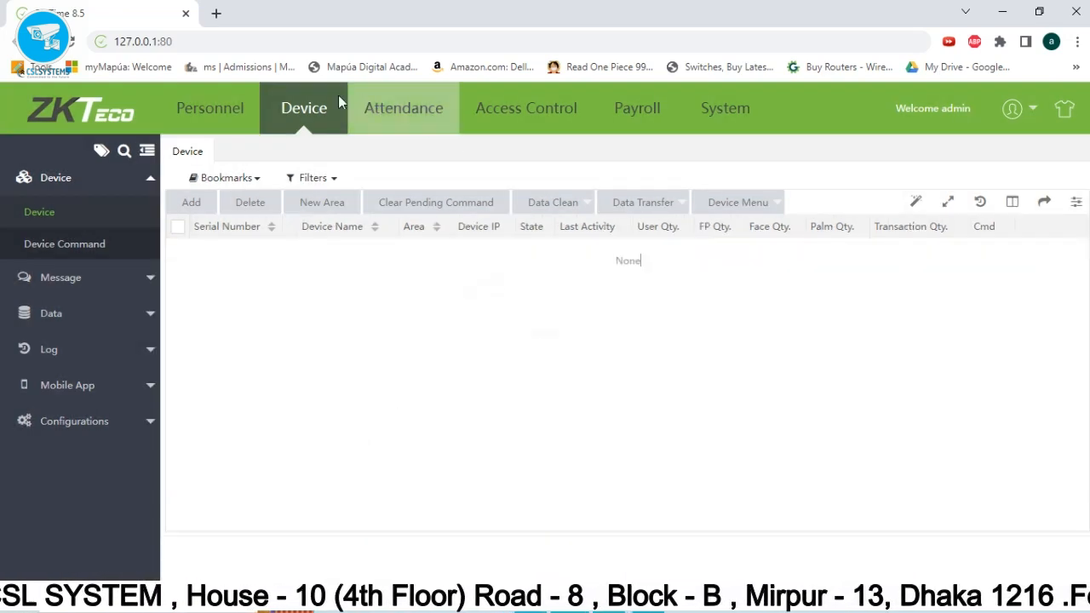
left_click(209, 108)
left_click(292, 117)
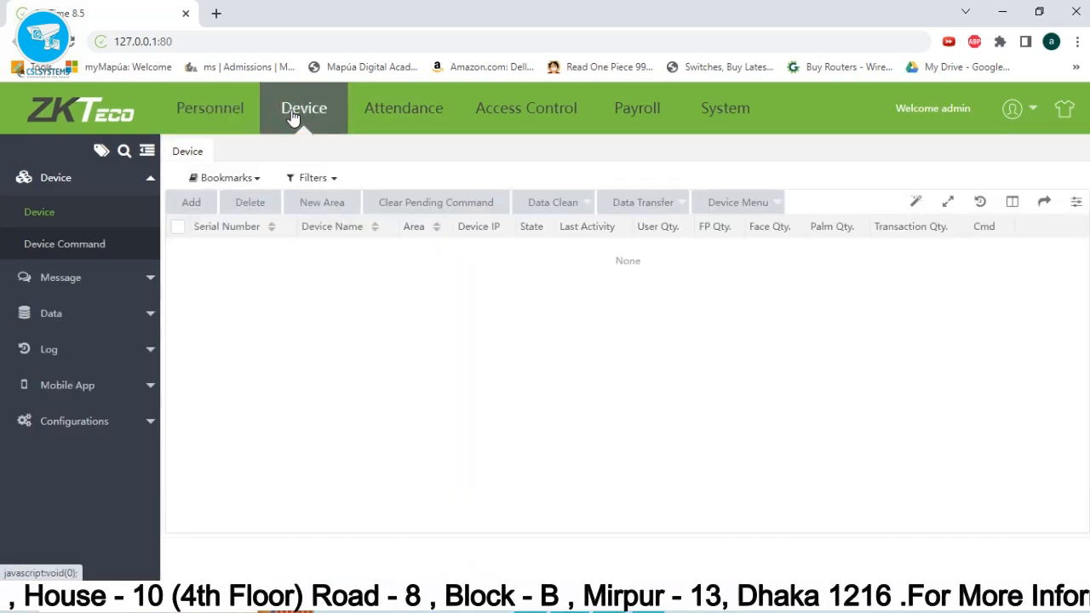
left_click(211, 42)
key("Return")
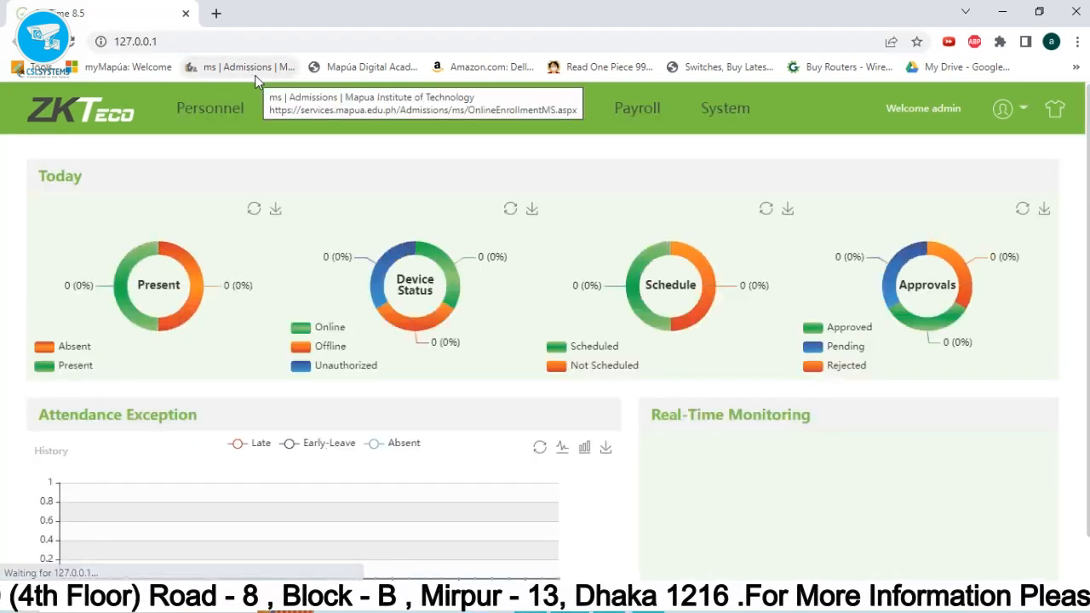
Switch between the Device and Personnel lists and close the accidentally opened Chrome help tab.
left_click(288, 106)
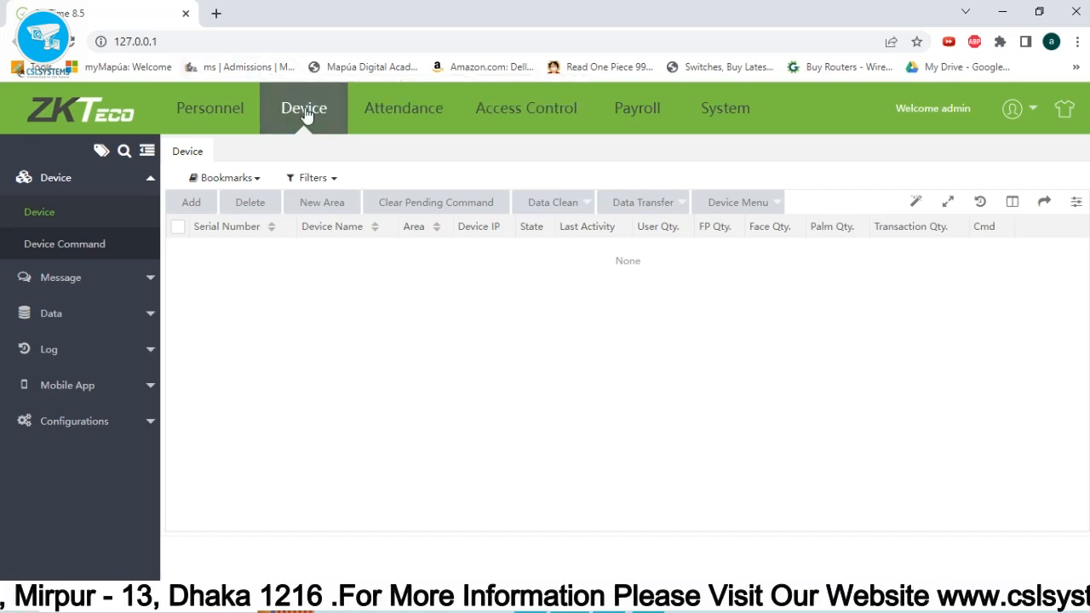
left_click(214, 108)
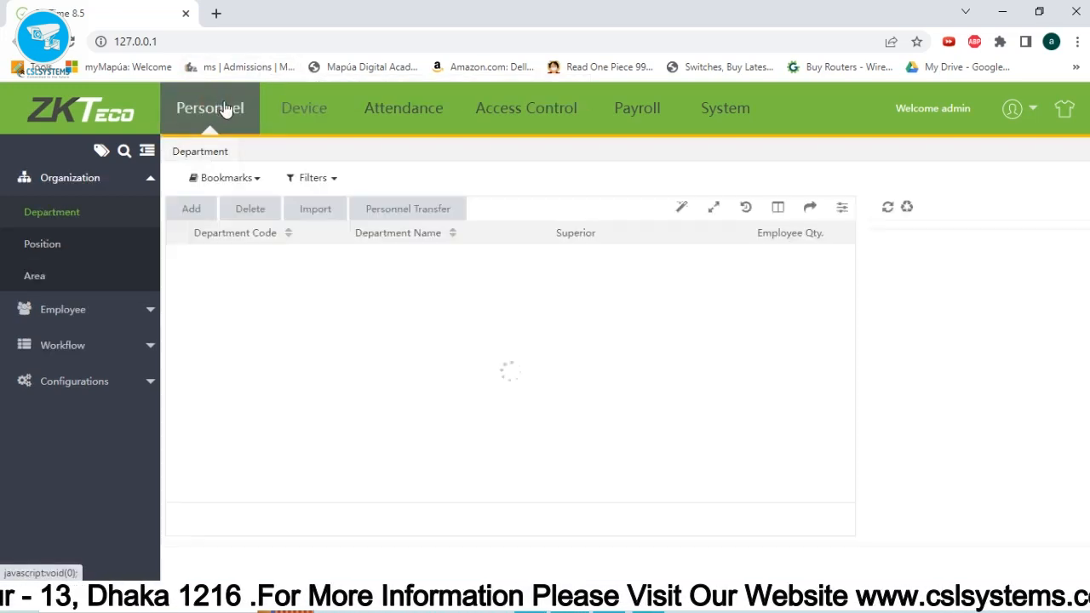
left_click(311, 117)
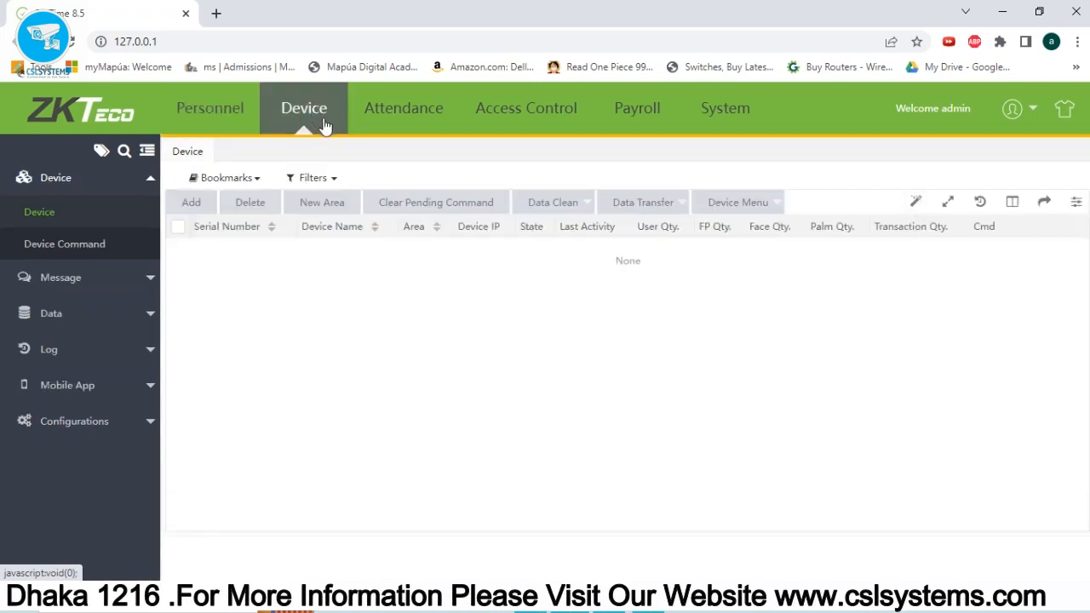
key("F1")
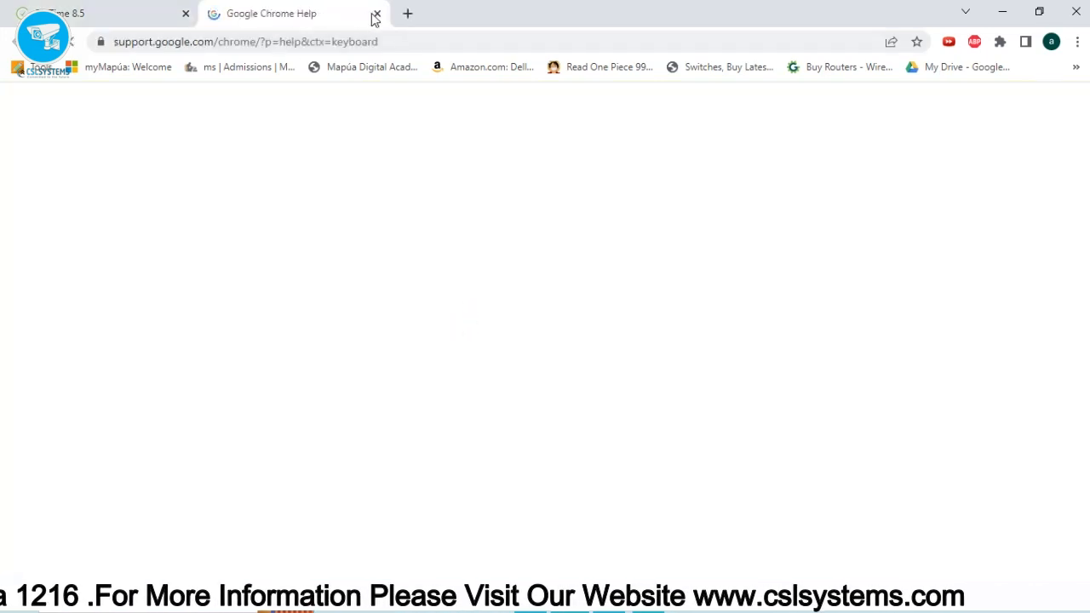
left_click(378, 14)
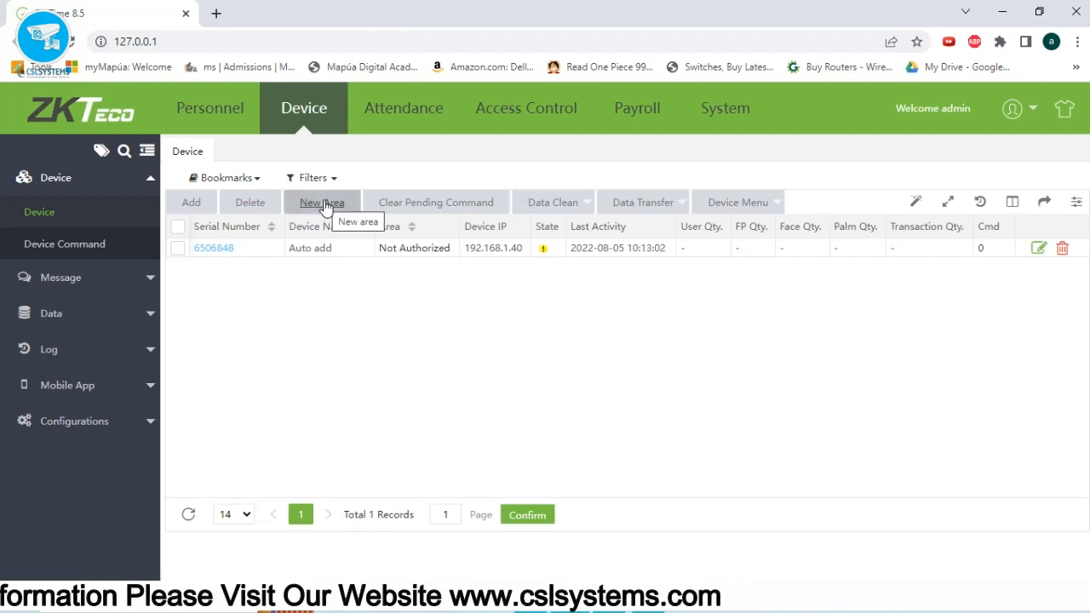
Set the device timezone to Etc/GMT+3, leaving its area unchanged, and save.
left_click(218, 252)
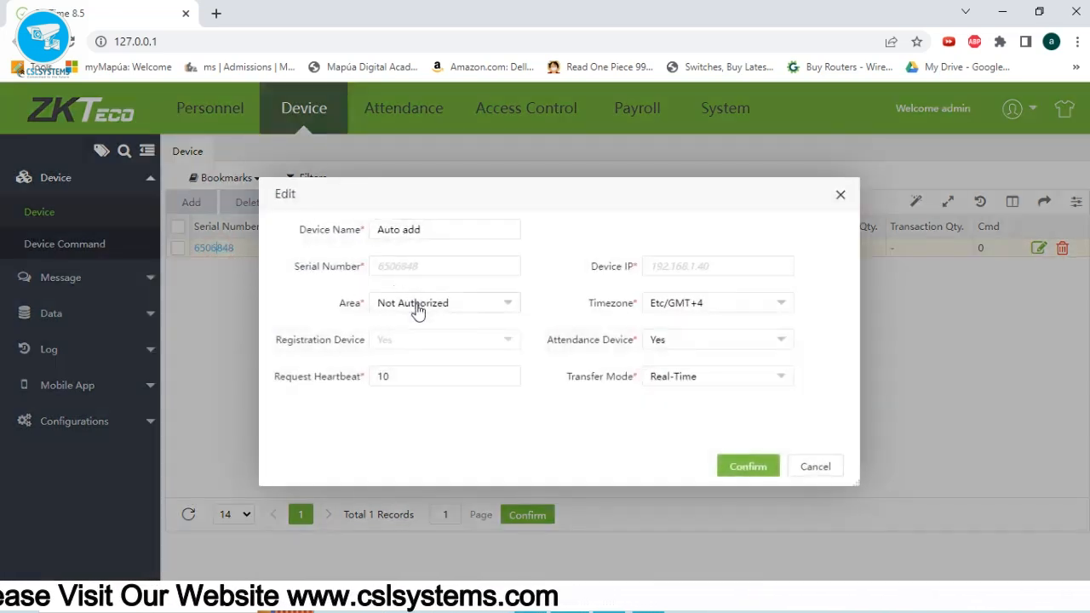
left_click(416, 306)
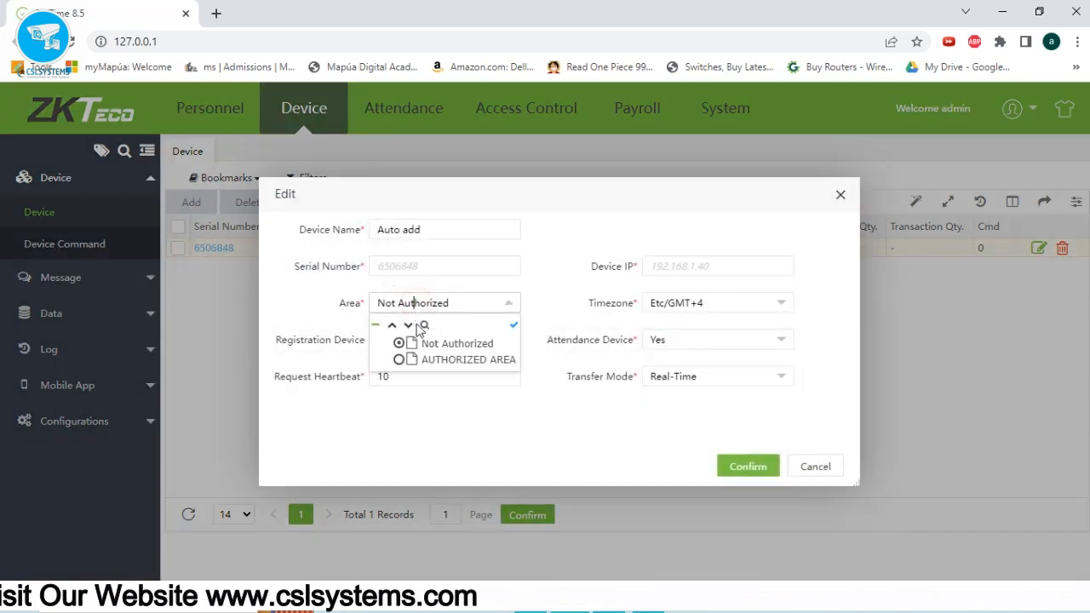
left_click(396, 304)
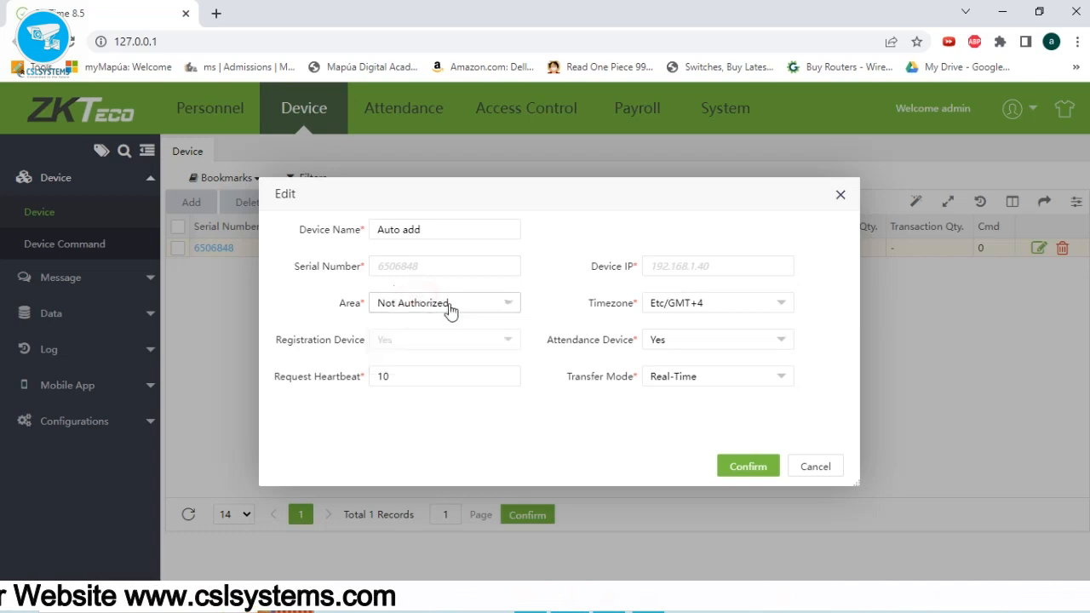
left_click(685, 307)
scroll(716, 405, "down", 3)
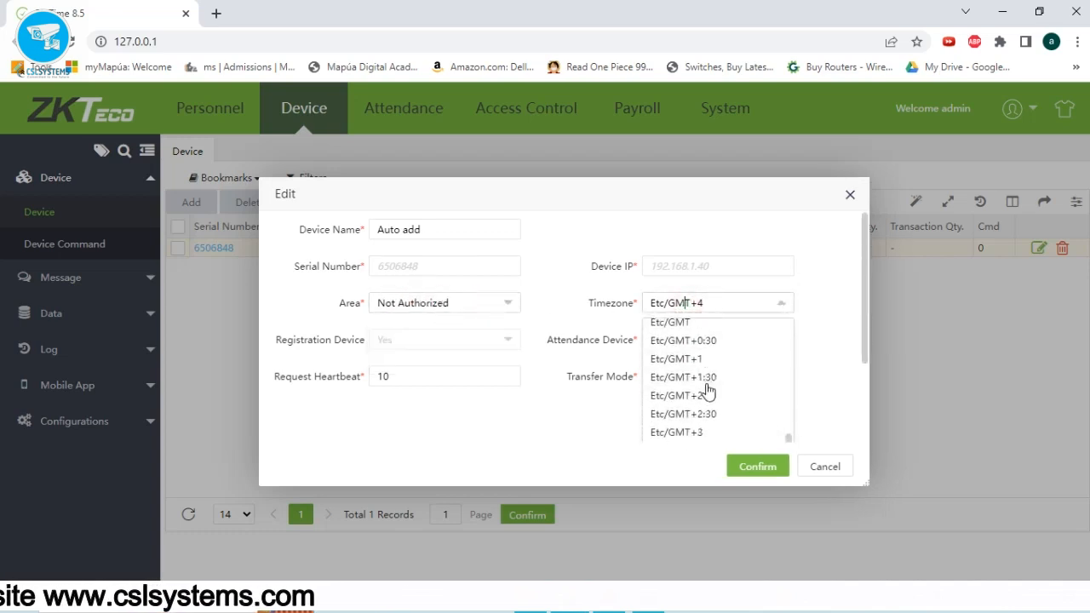
left_click(699, 429)
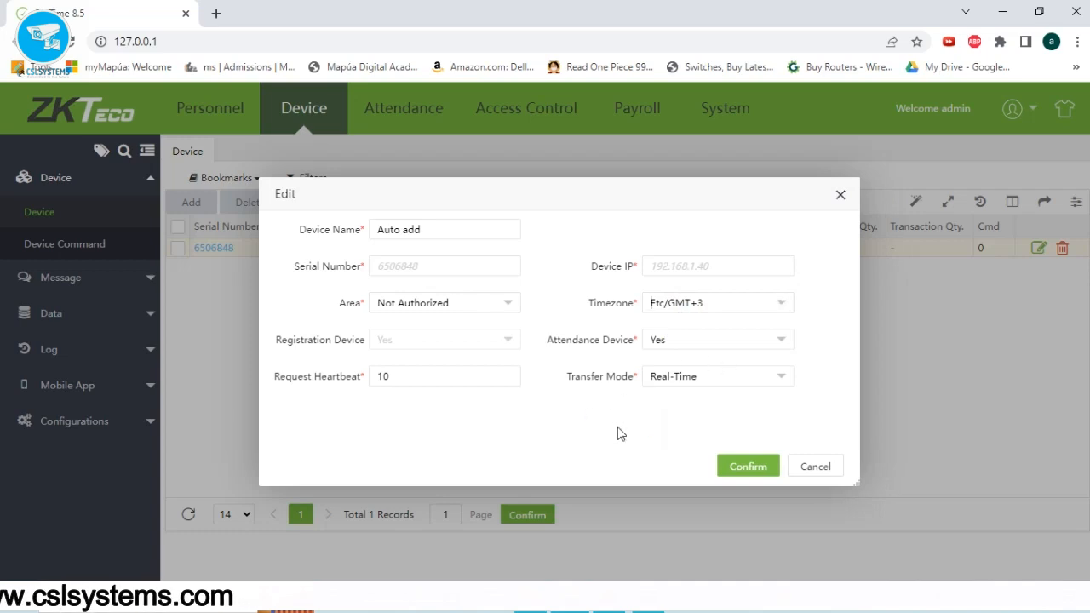
left_click(738, 469)
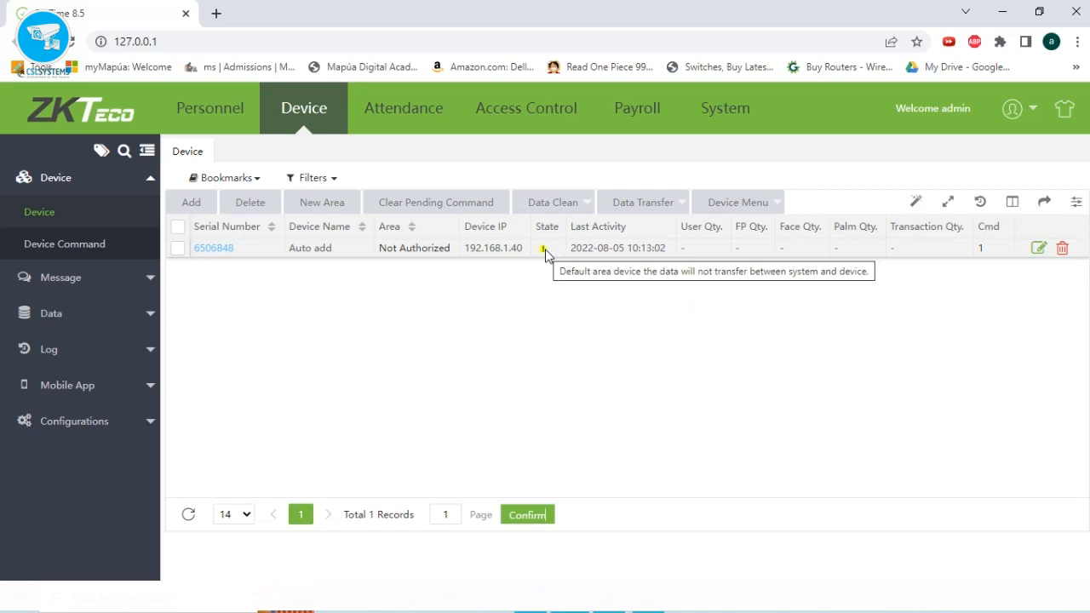
Assign the device to AUTHORIZED AREA and save.
left_click(1039, 248)
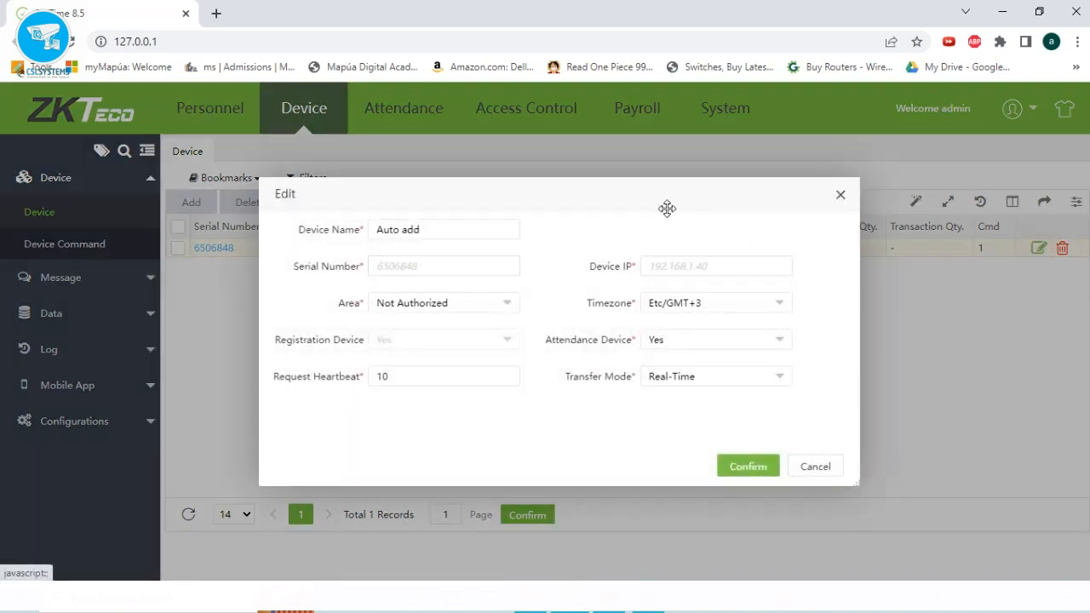
left_click(460, 305)
left_click(431, 360)
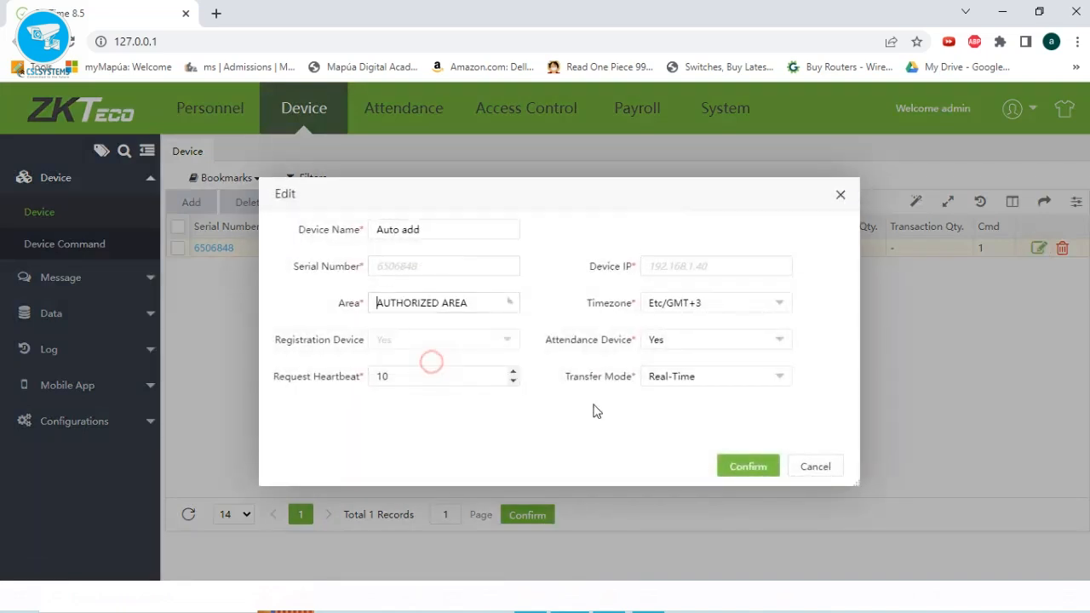
left_click(741, 467)
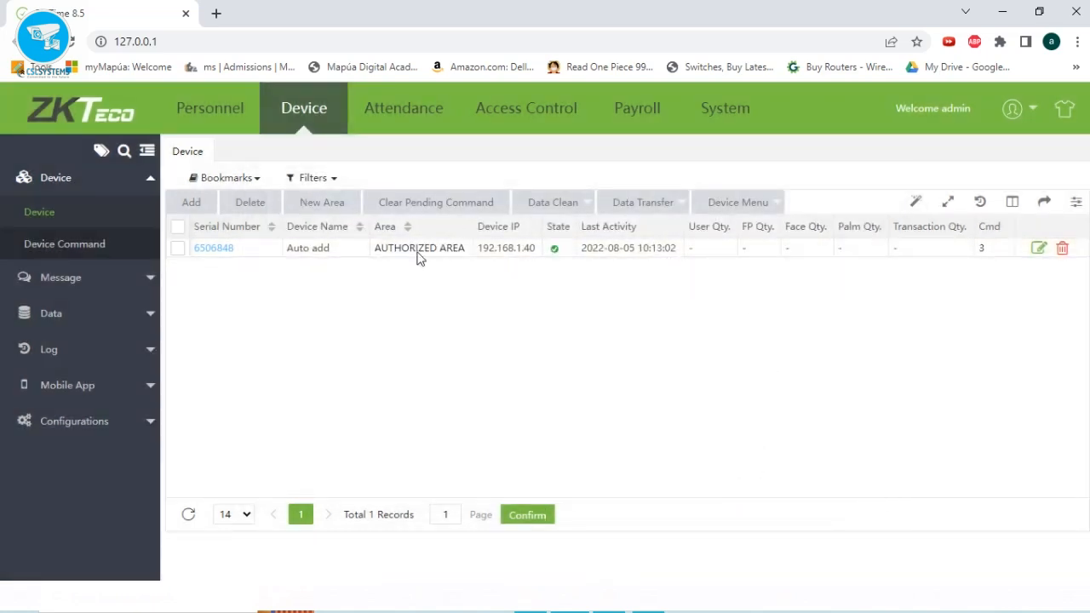
left_click(238, 124)
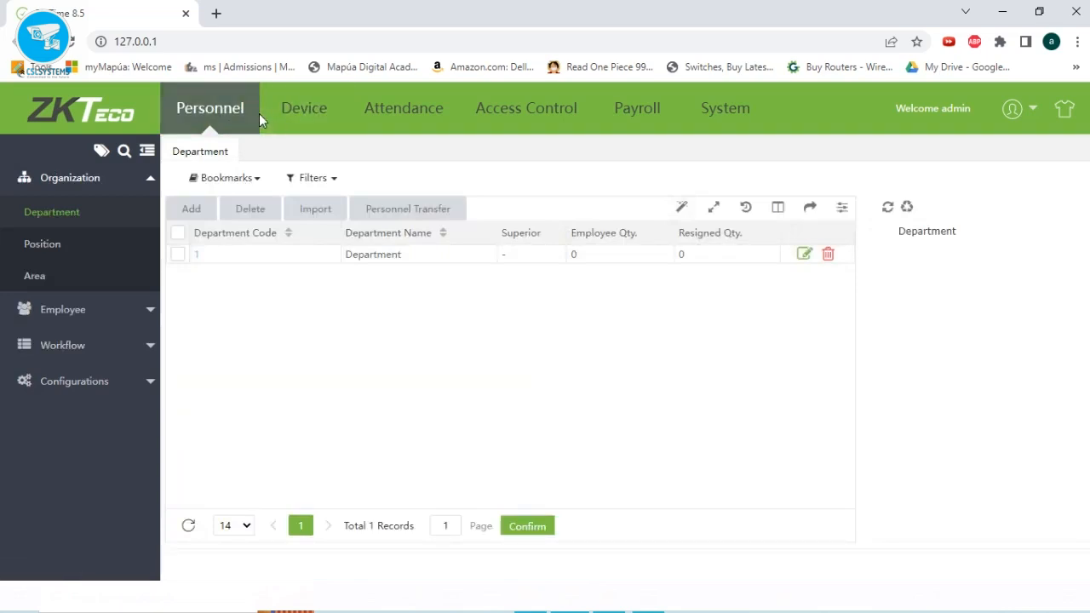
Reopen the Employee list repeatedly until synced employee 1 appears with a fingerprint.
left_click(104, 310)
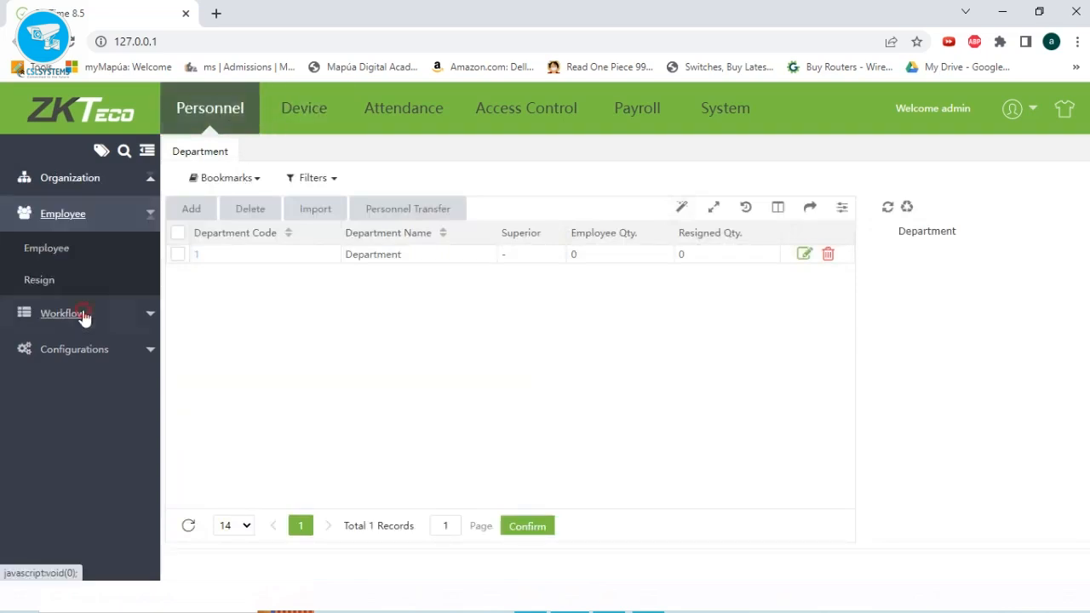
left_click(52, 248)
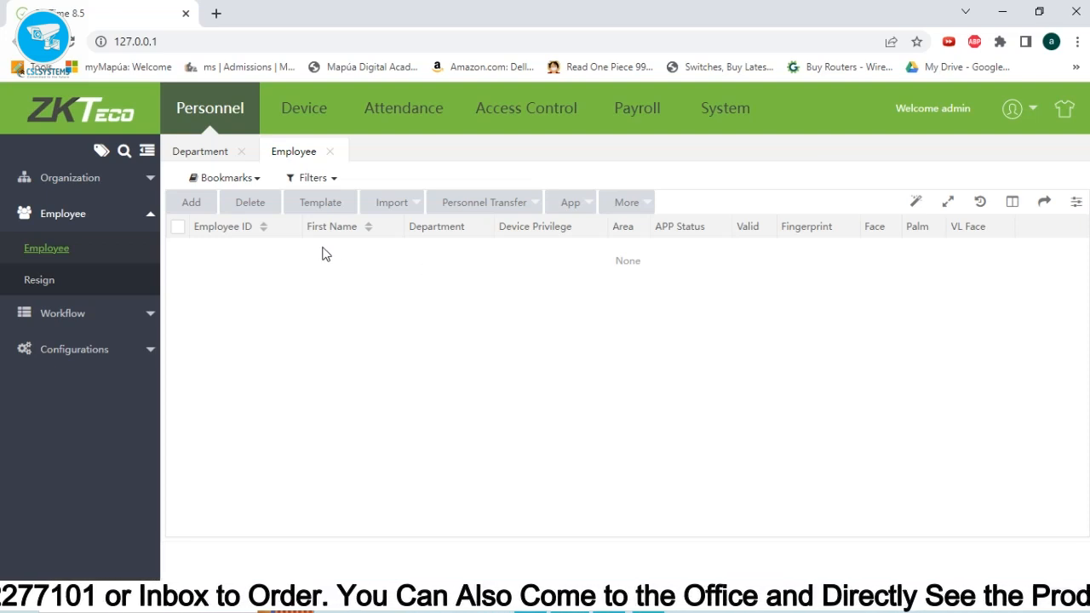
left_click(76, 188)
left_click(52, 212)
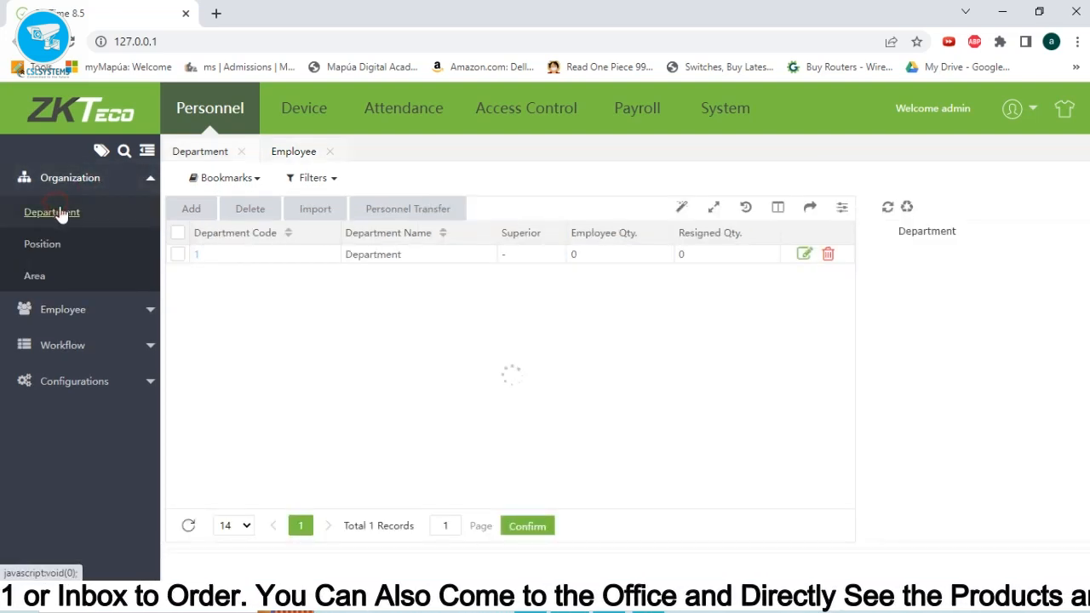
left_click(42, 309)
left_click(44, 246)
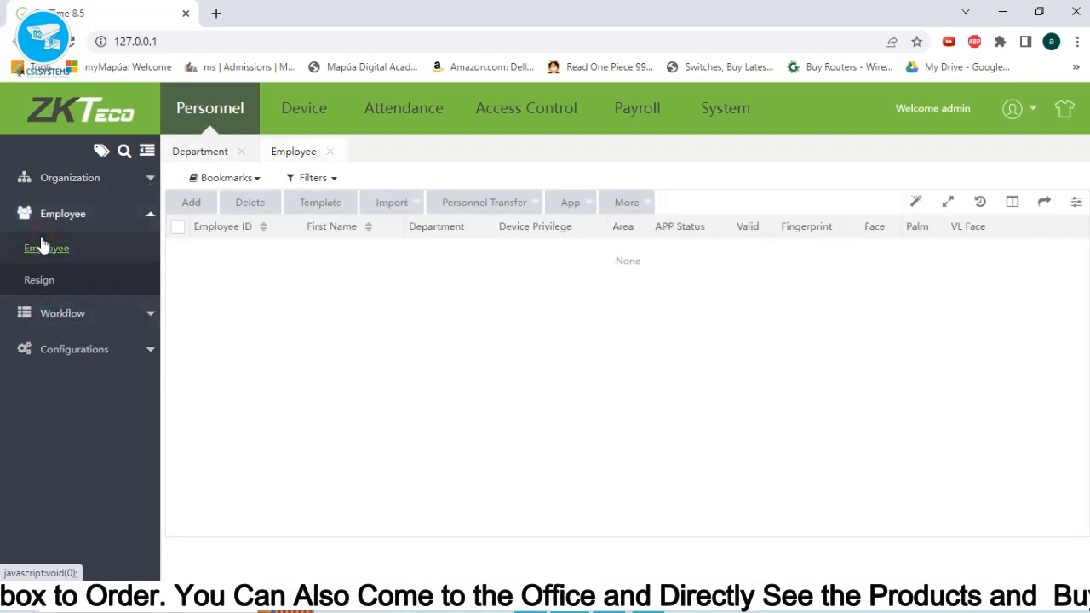
left_click(334, 133)
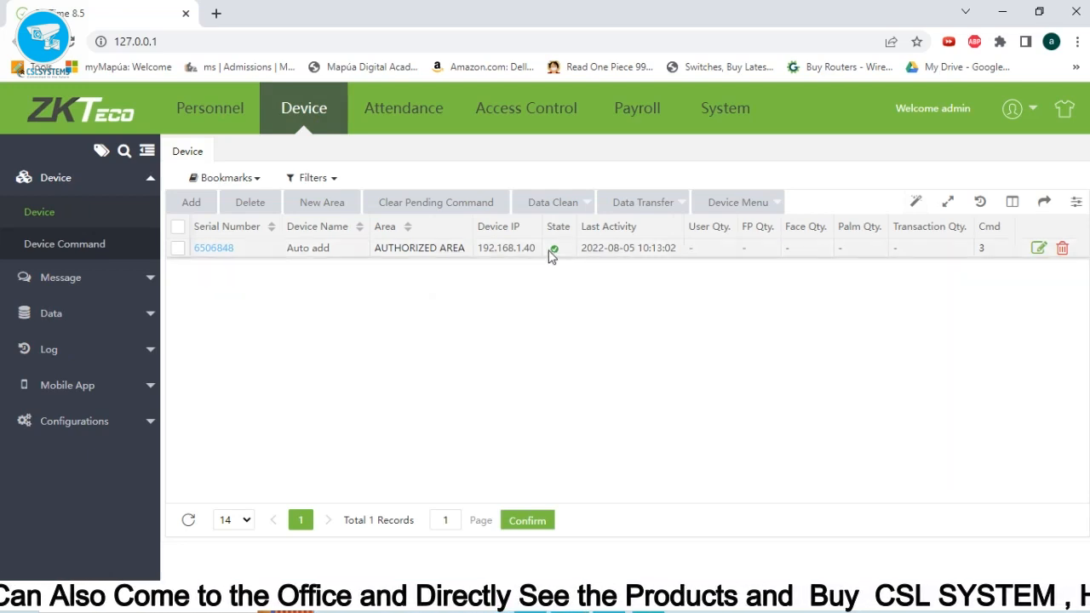
left_click(208, 109)
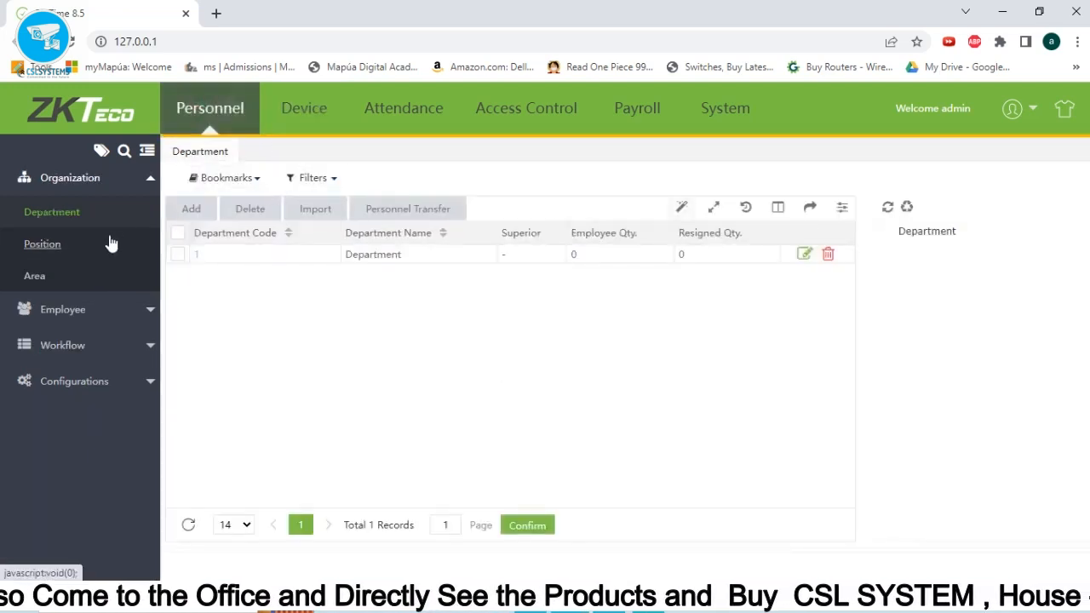
left_click(49, 309)
left_click(51, 254)
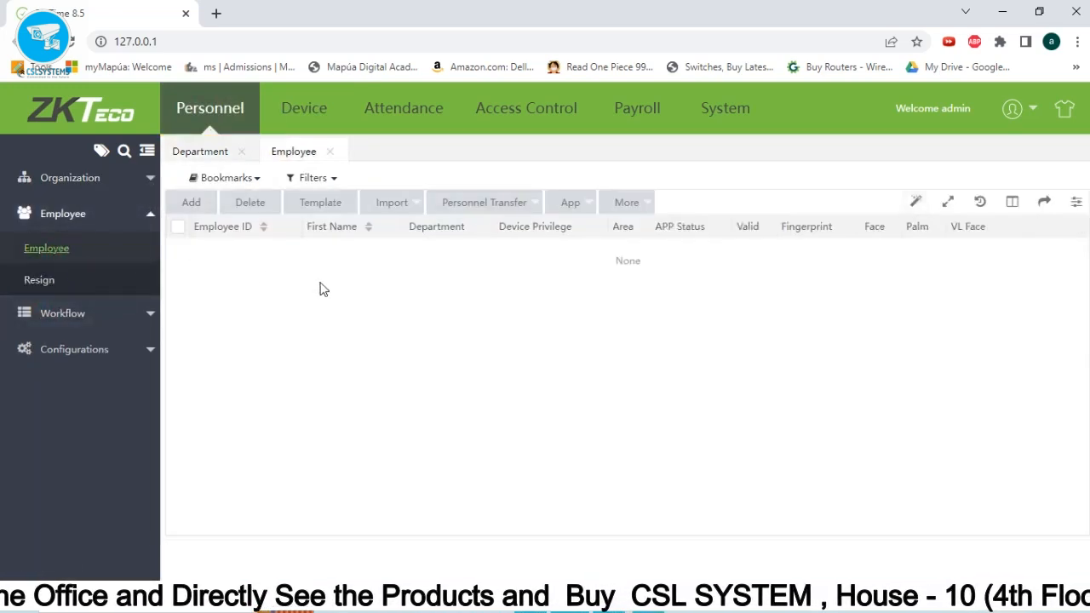
key("F1")
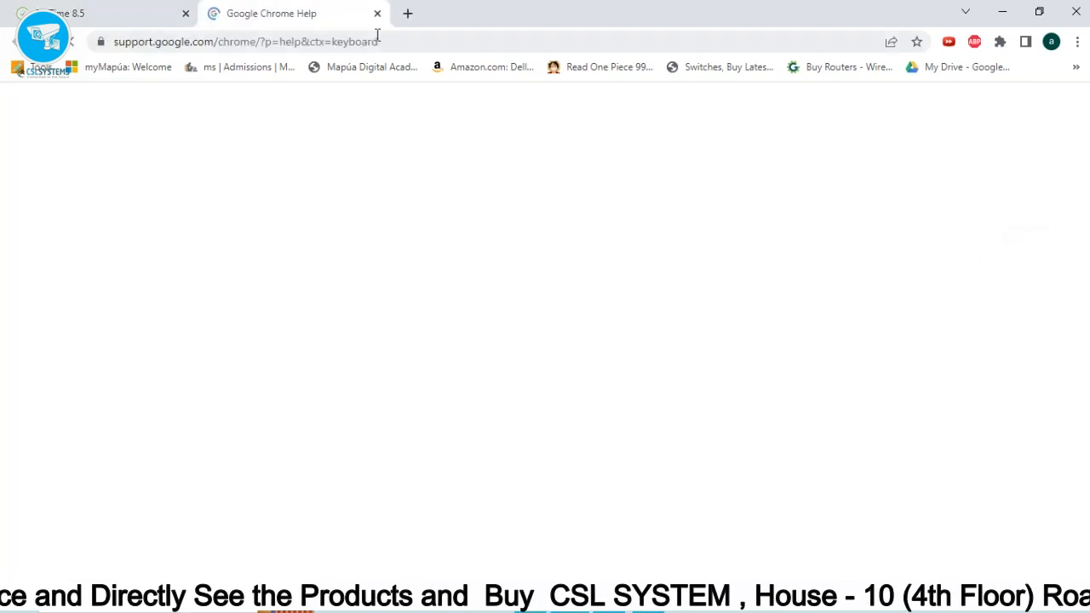
left_click(378, 12)
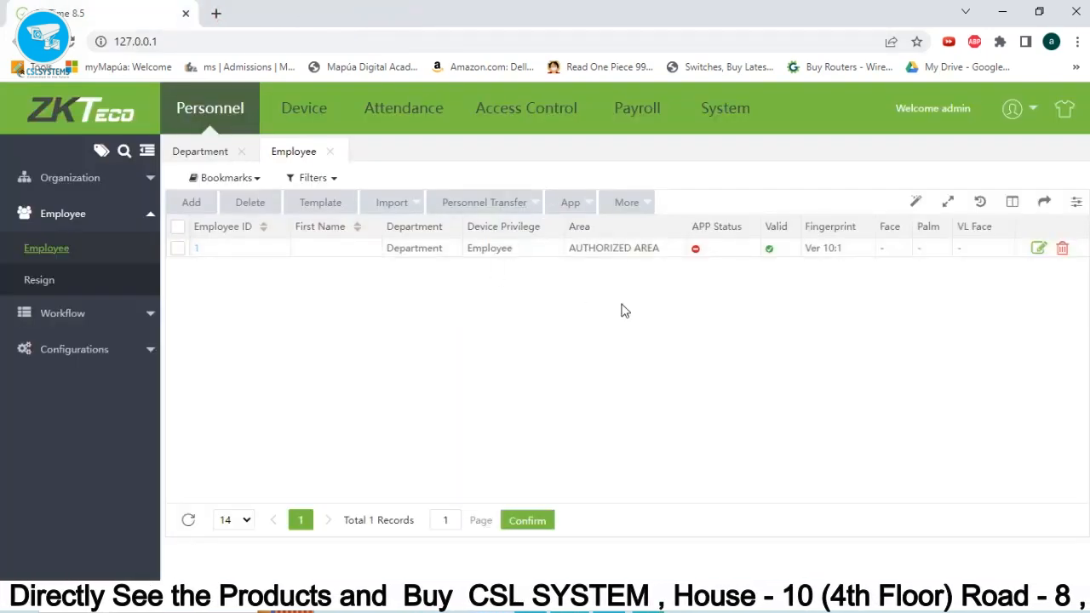
Name employee 1 'New User', keep the area as AUTHORIZED AREA, and save.
left_click(198, 249)
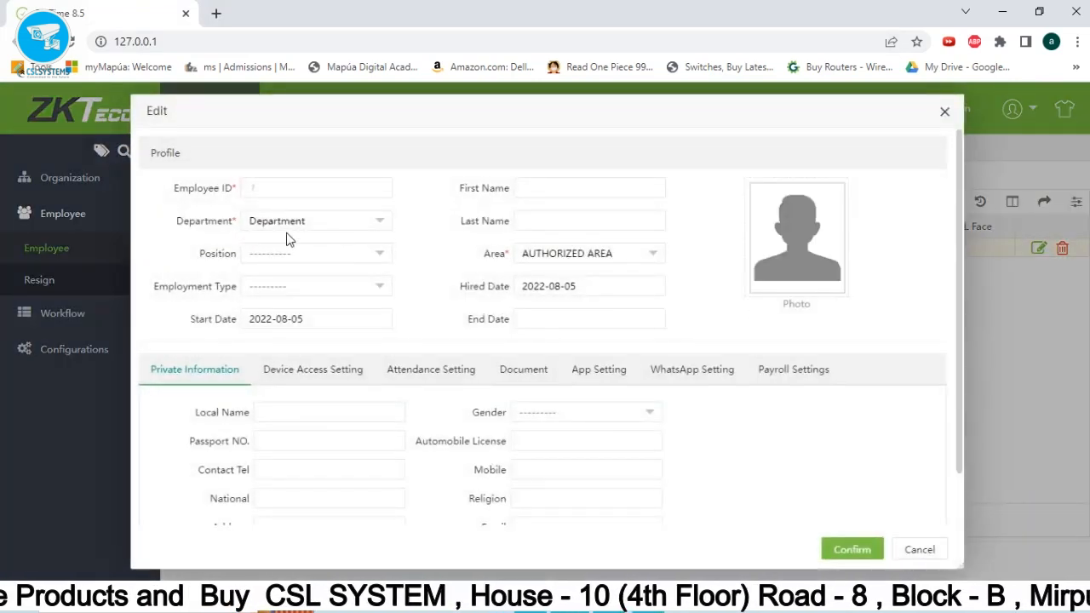
left_click(582, 189)
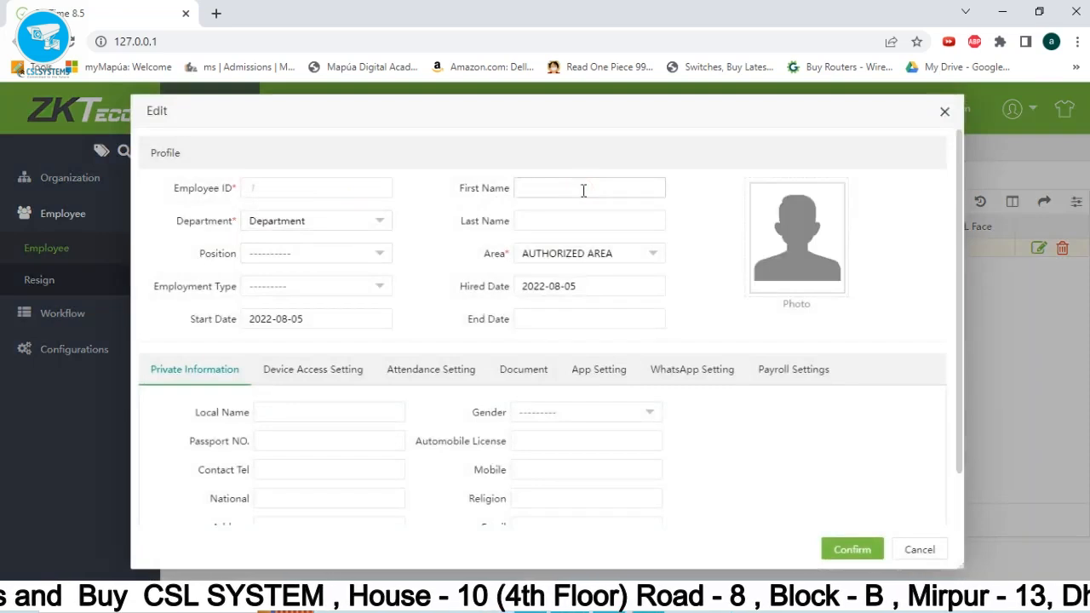
type("New")
key("Tab")
key("Tab")
type("USers")
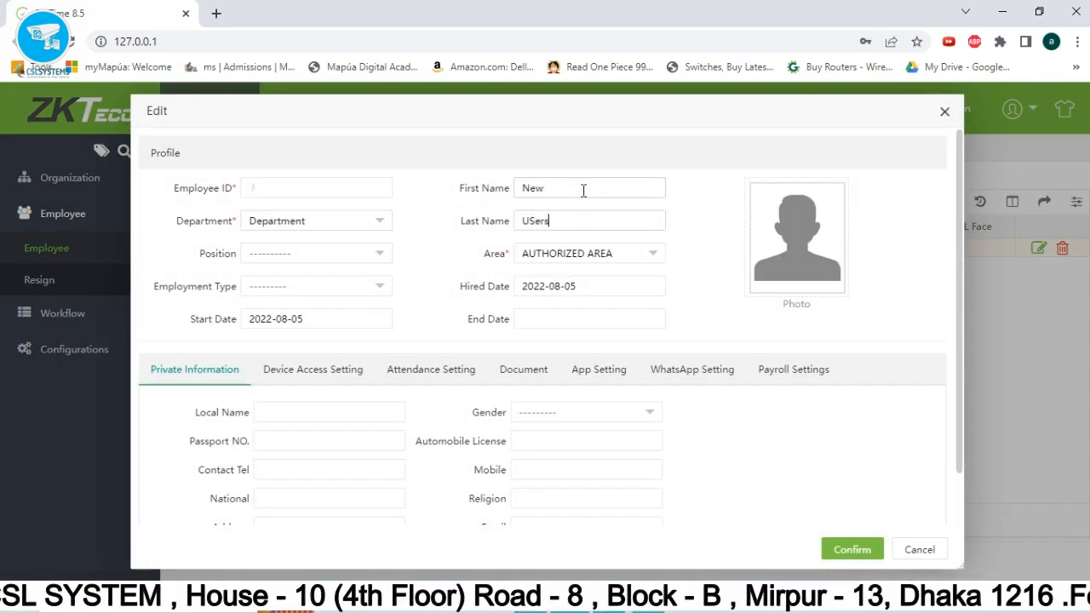
key("BackSpace")
key("BackSpace")
key("BackSpace")
key("BackSpace")
type("ser")
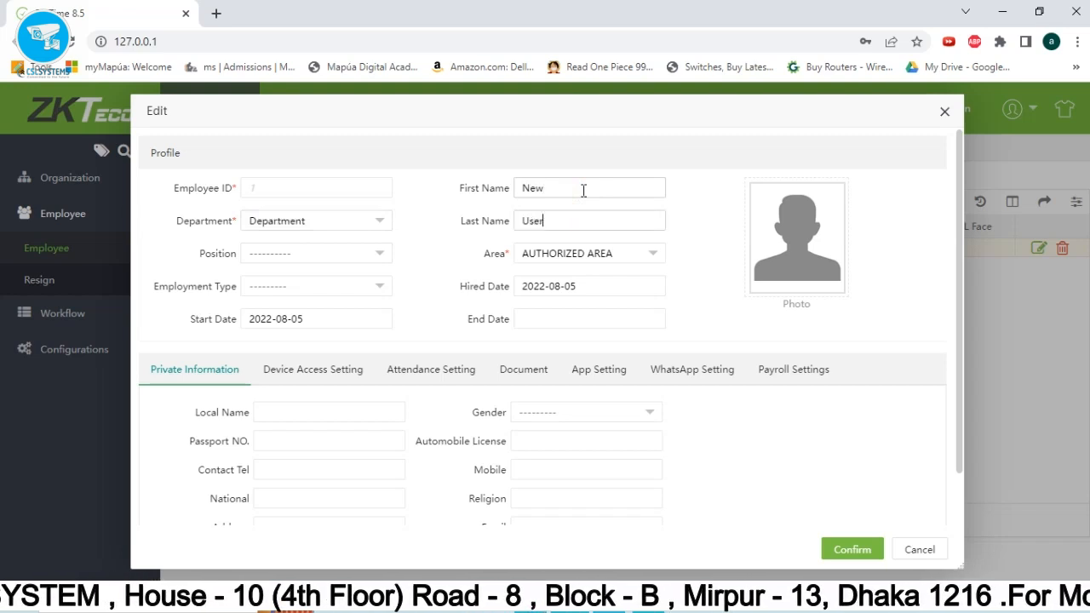
left_click(586, 255)
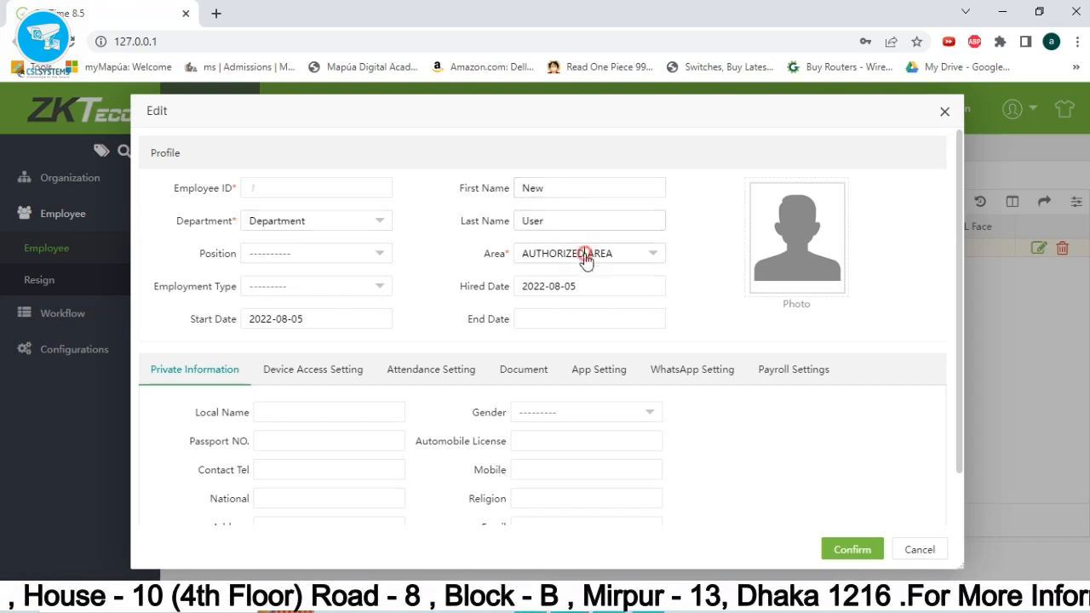
double_click(596, 253)
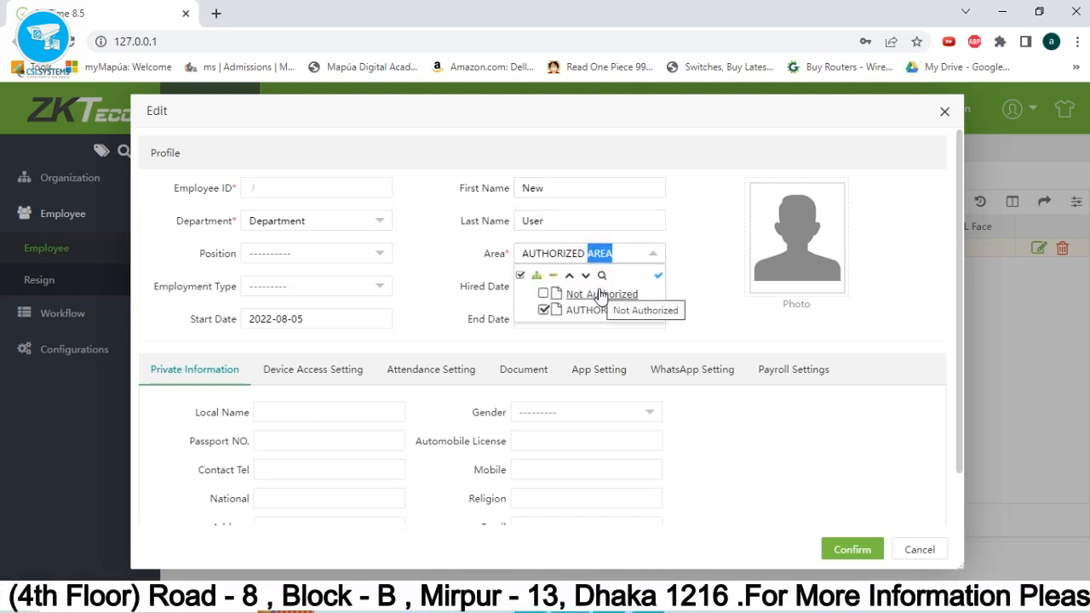
left_click(623, 263)
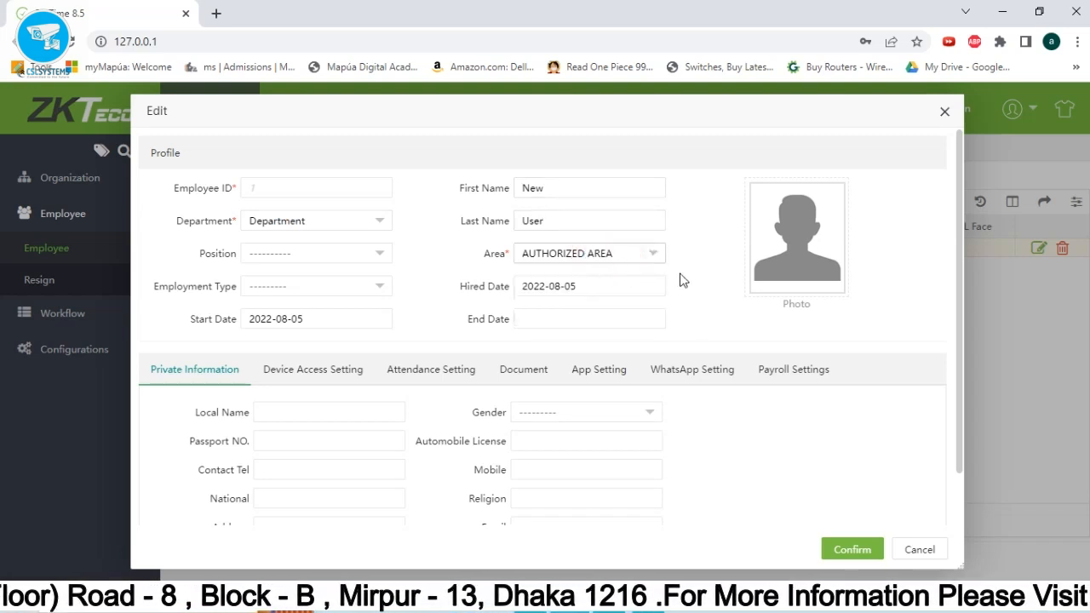
left_click(855, 549)
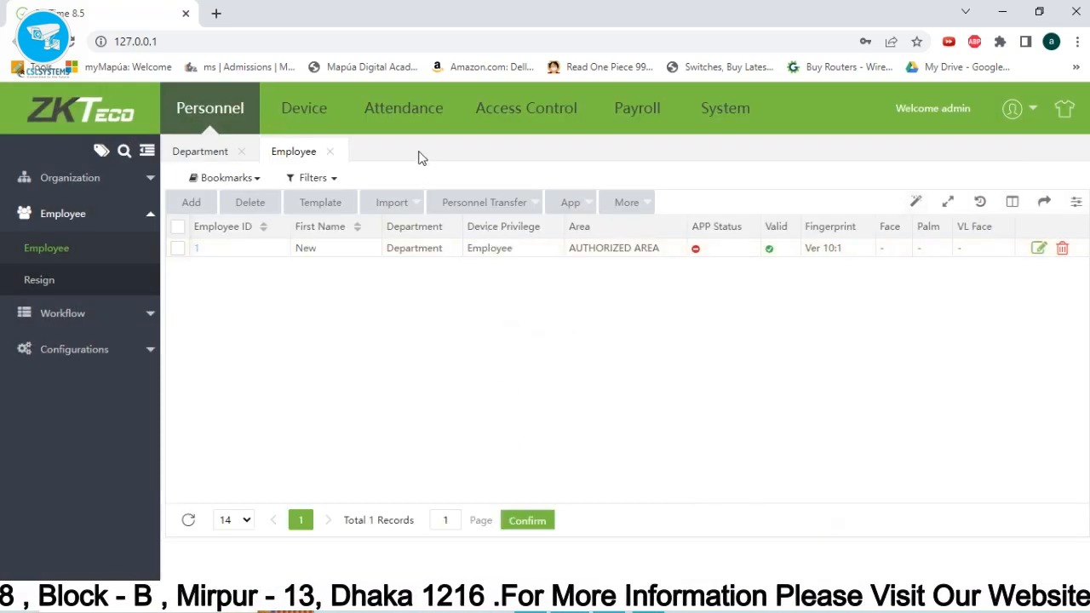
left_click(407, 123)
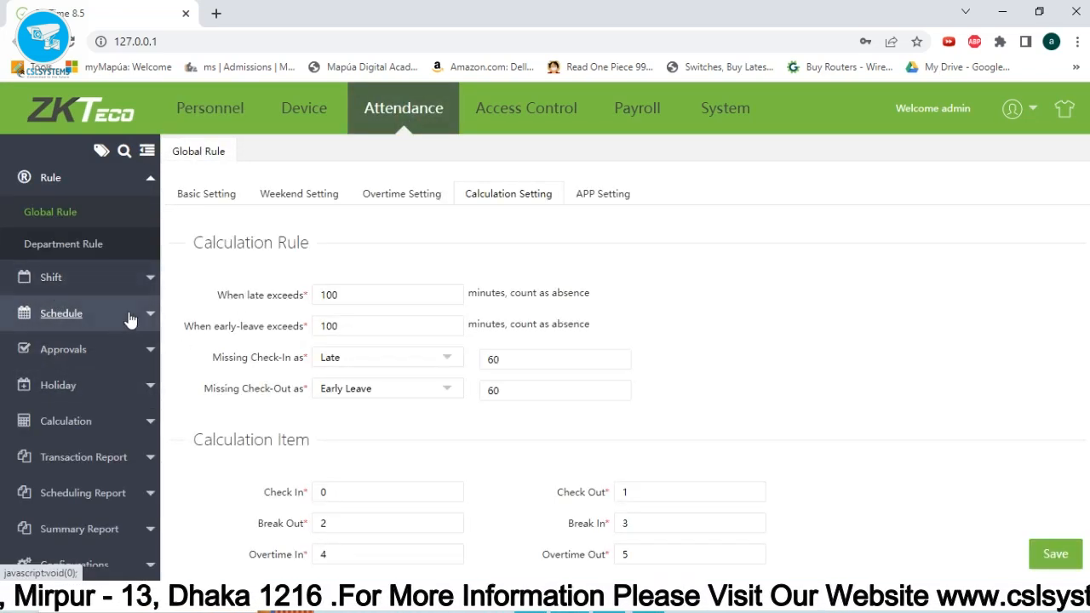
Run the Transaction report for employee 1 (New User) to show the 10:13 check-in.
left_click(81, 457)
left_click(100, 434)
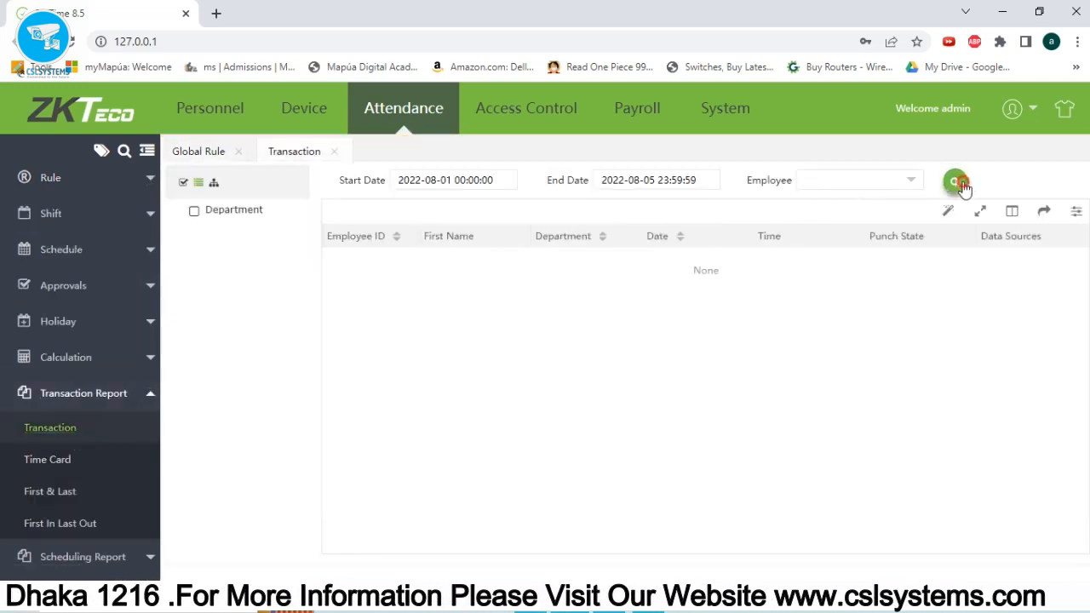
left_click(917, 187)
left_click(353, 245)
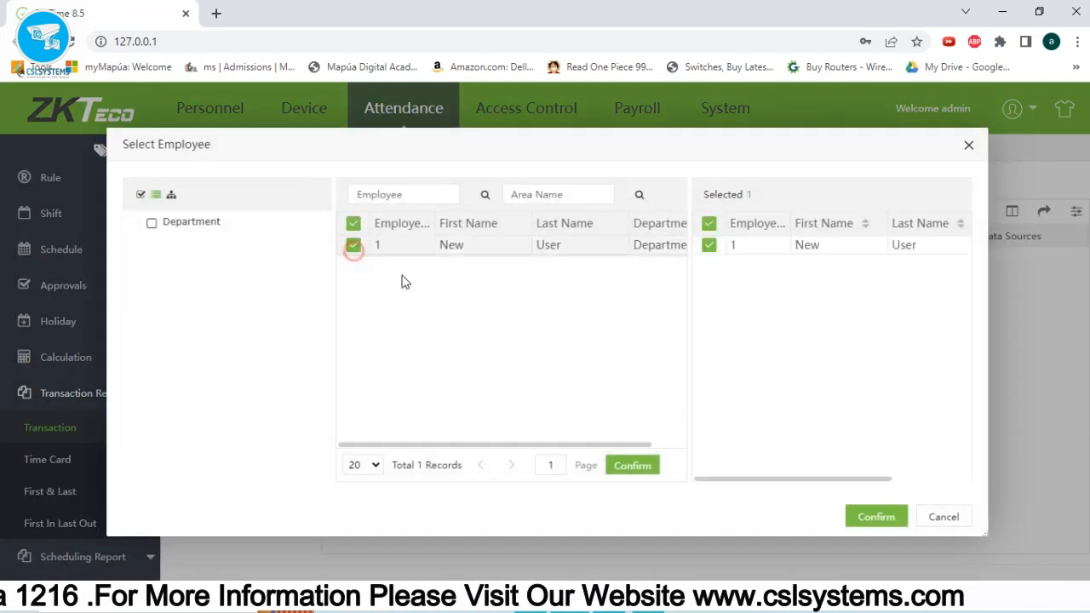
left_click(869, 515)
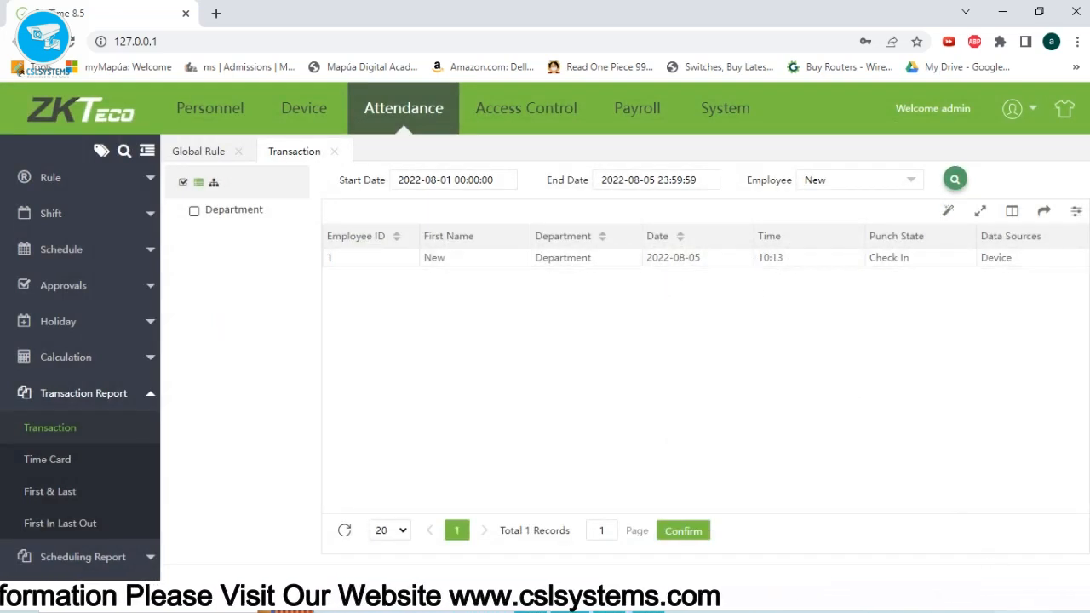
left_click(305, 128)
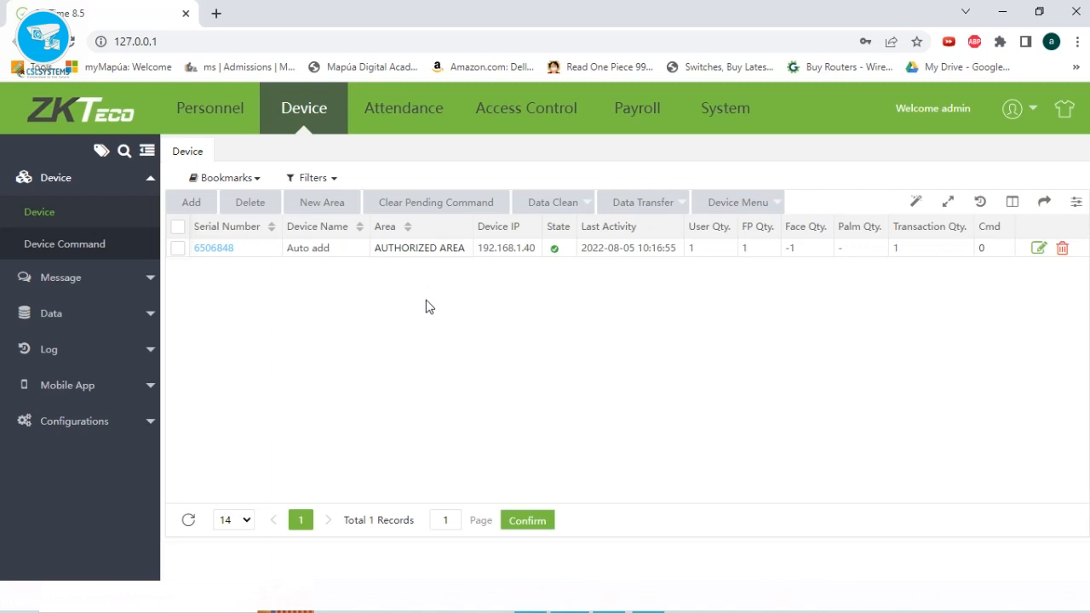
left_click(418, 109)
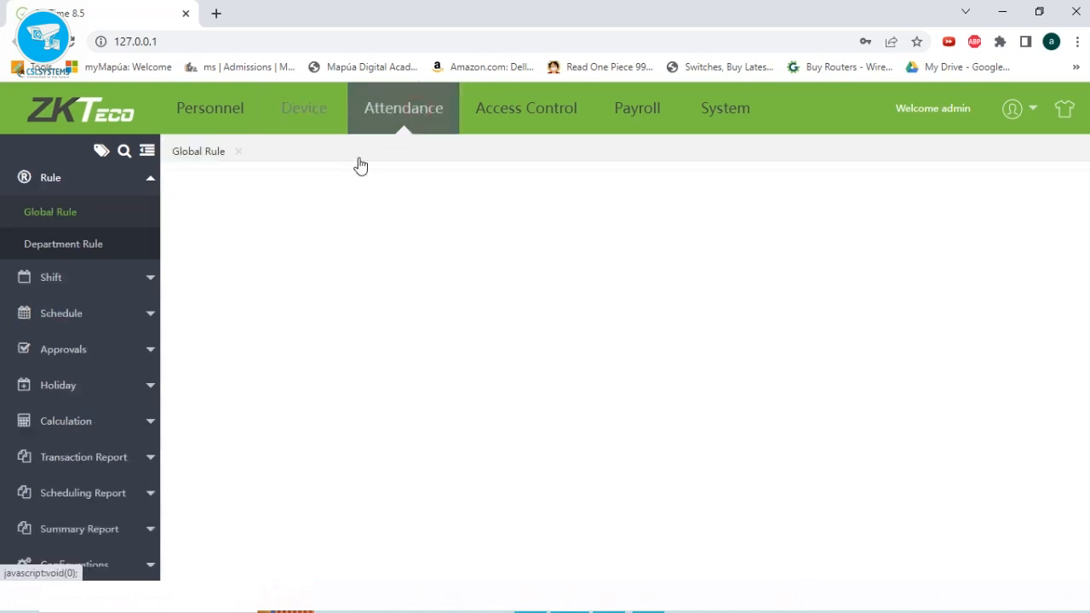
left_click(51, 277)
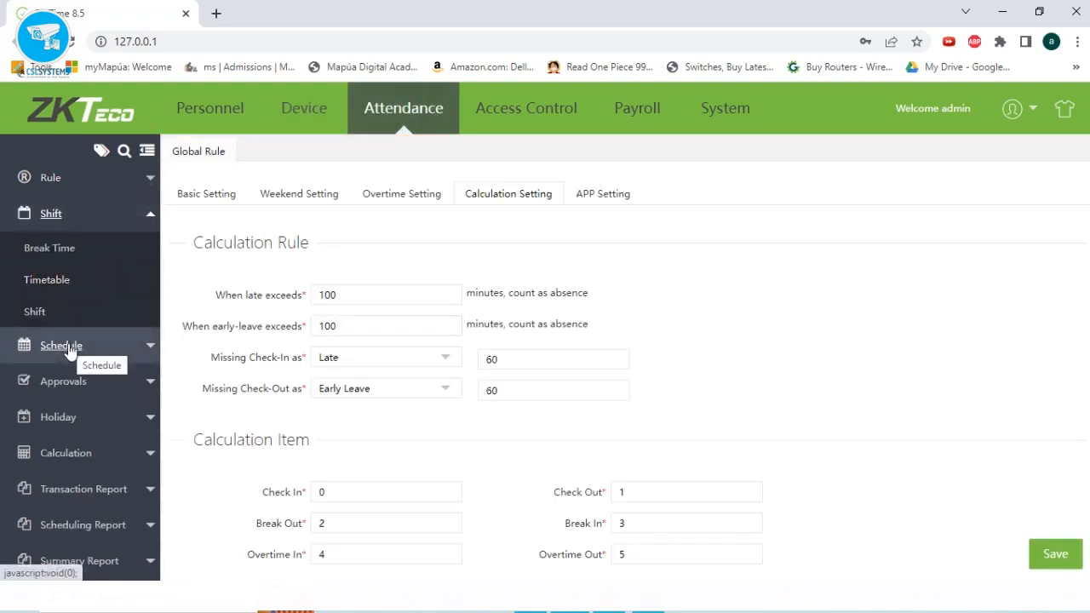
left_click(309, 118)
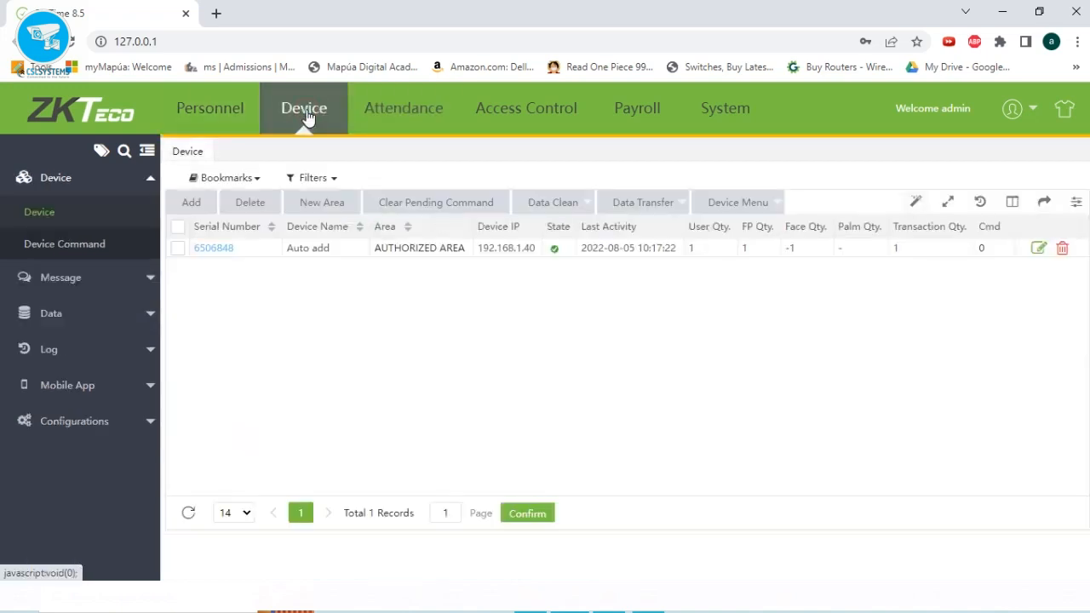